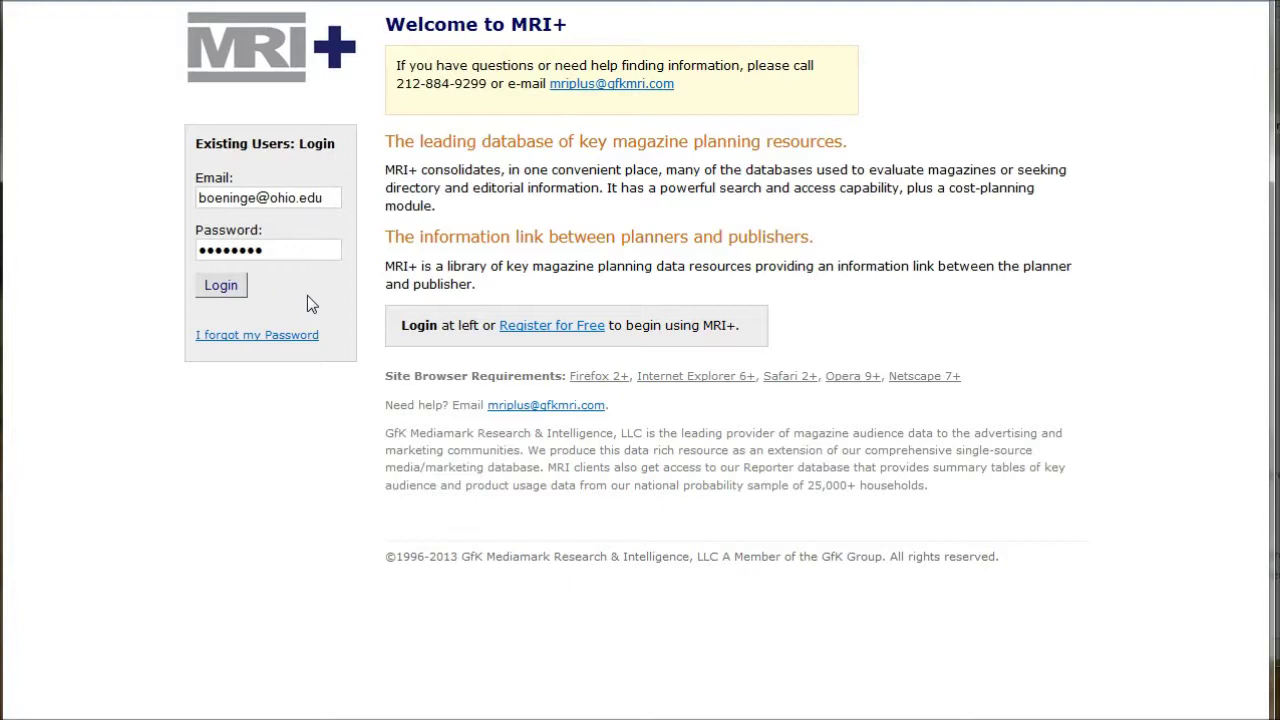
Step: Submit the account e-mail and password on the Existing Users login form
click(233, 288)
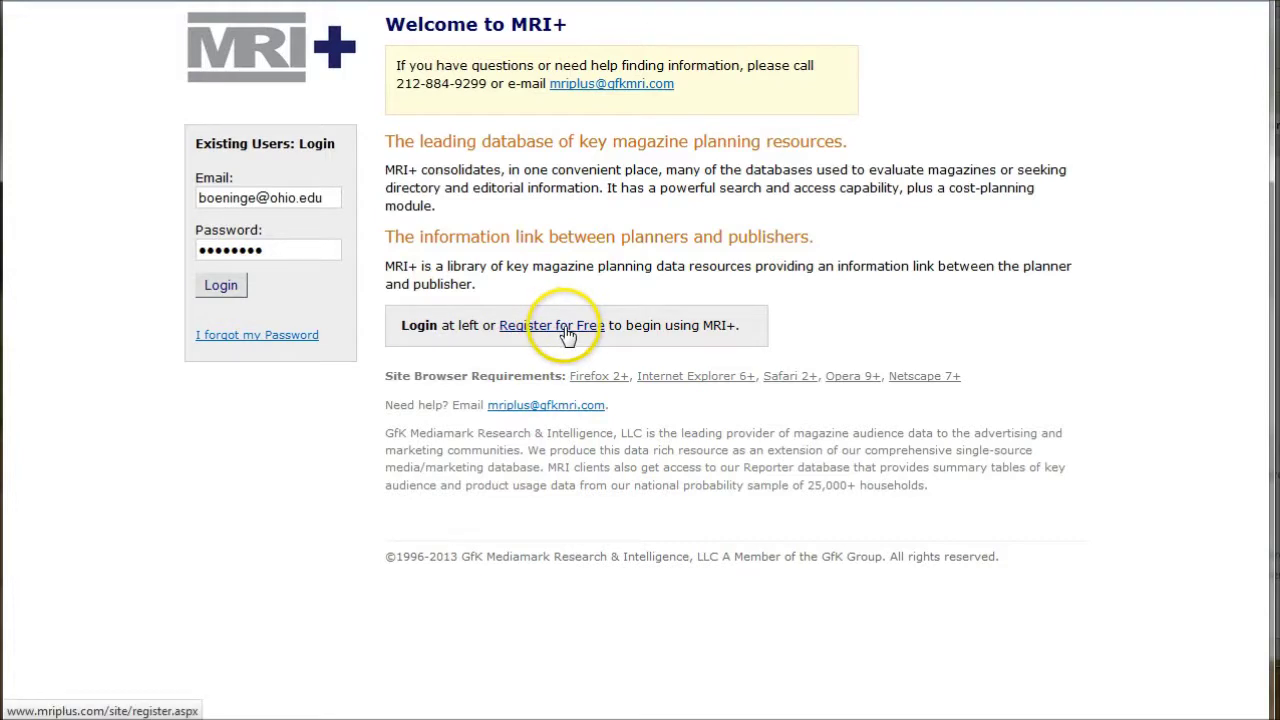
Step: Log in to MRI+ and scroll down the GfK MRI Reporter license agreement
click(225, 290)
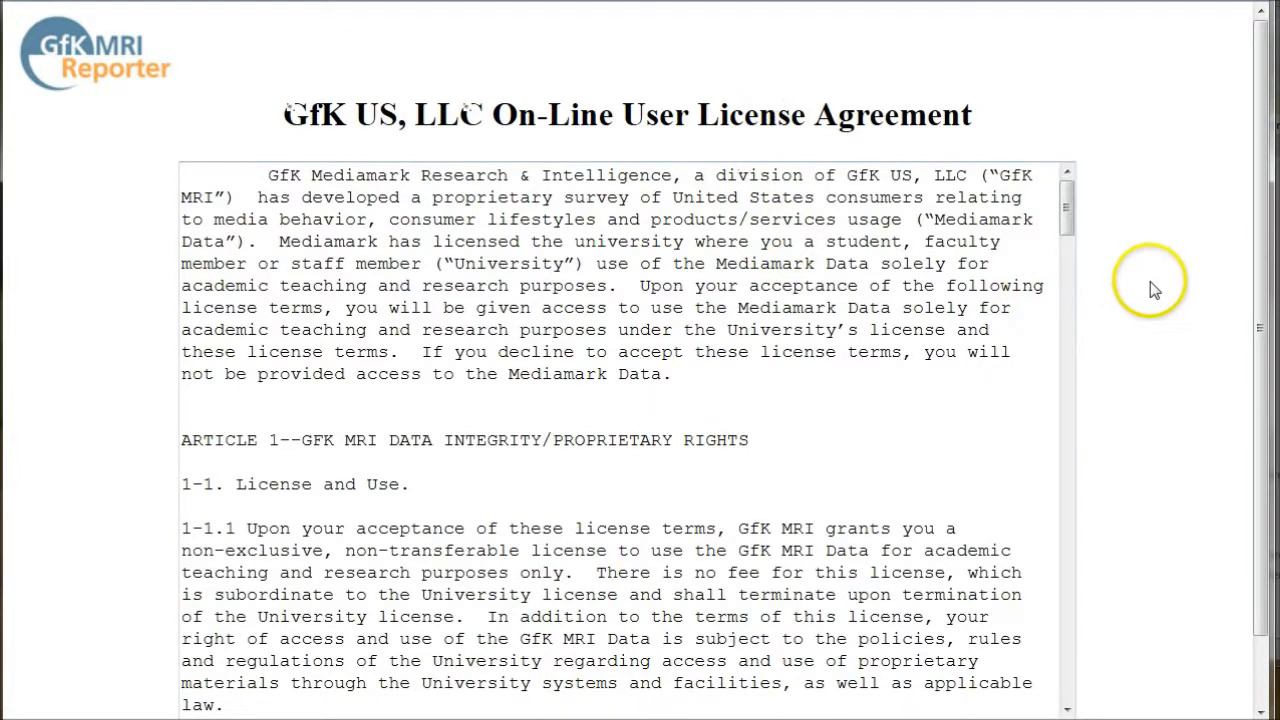
scroll(1150, 275, down, 1)
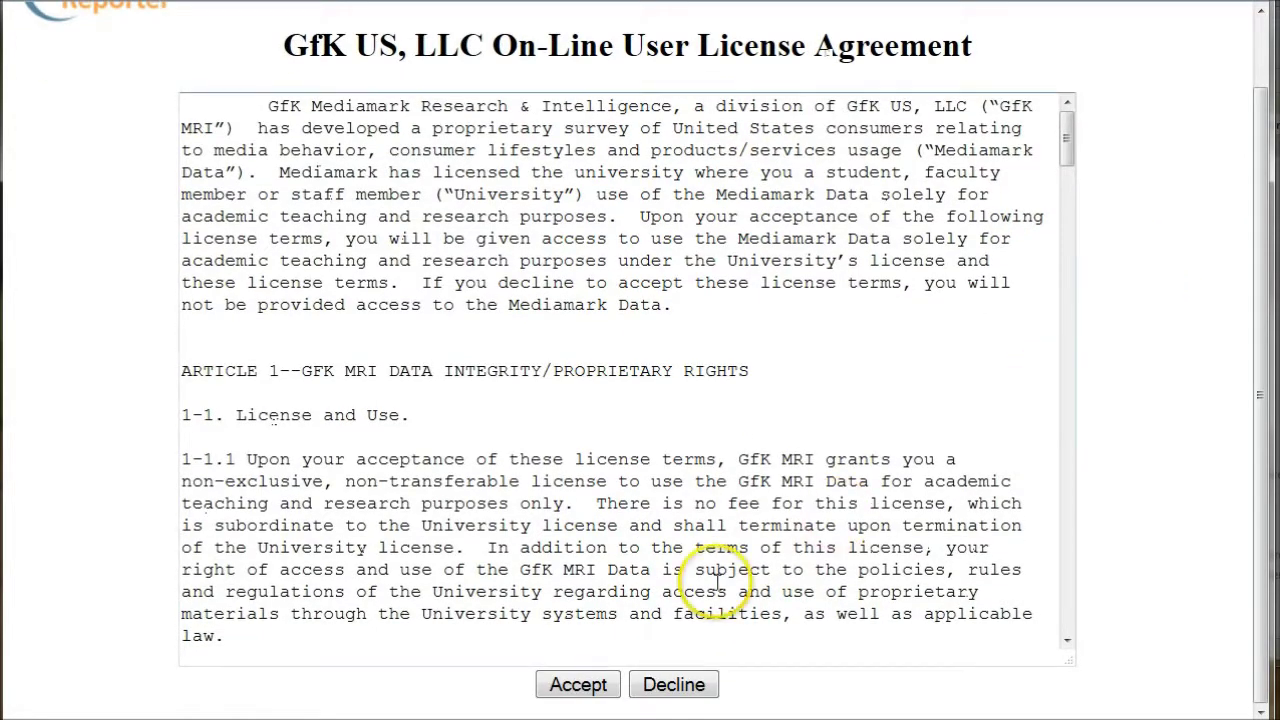
Step: Accept the GfK MRI Reporter on-line user license agreement
click(578, 685)
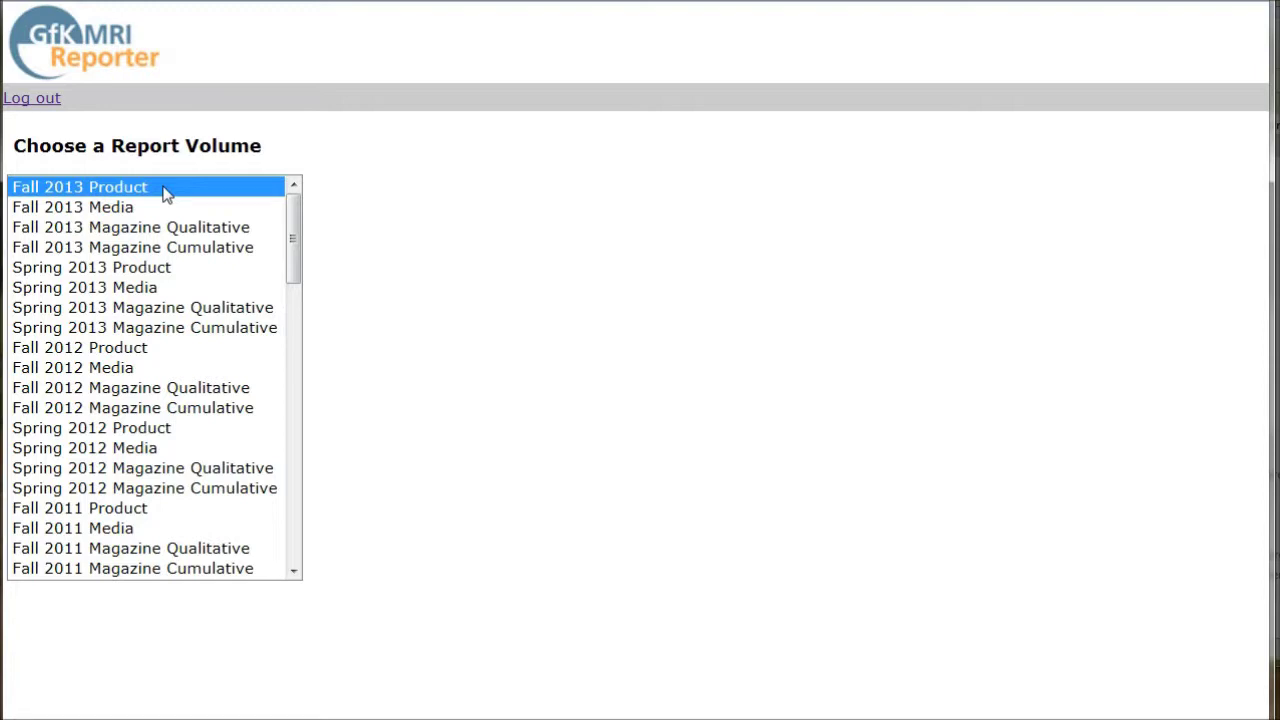
Step: Choose the Fall 2013 Product volume and run a keyword search for 'applebees'
click(167, 192)
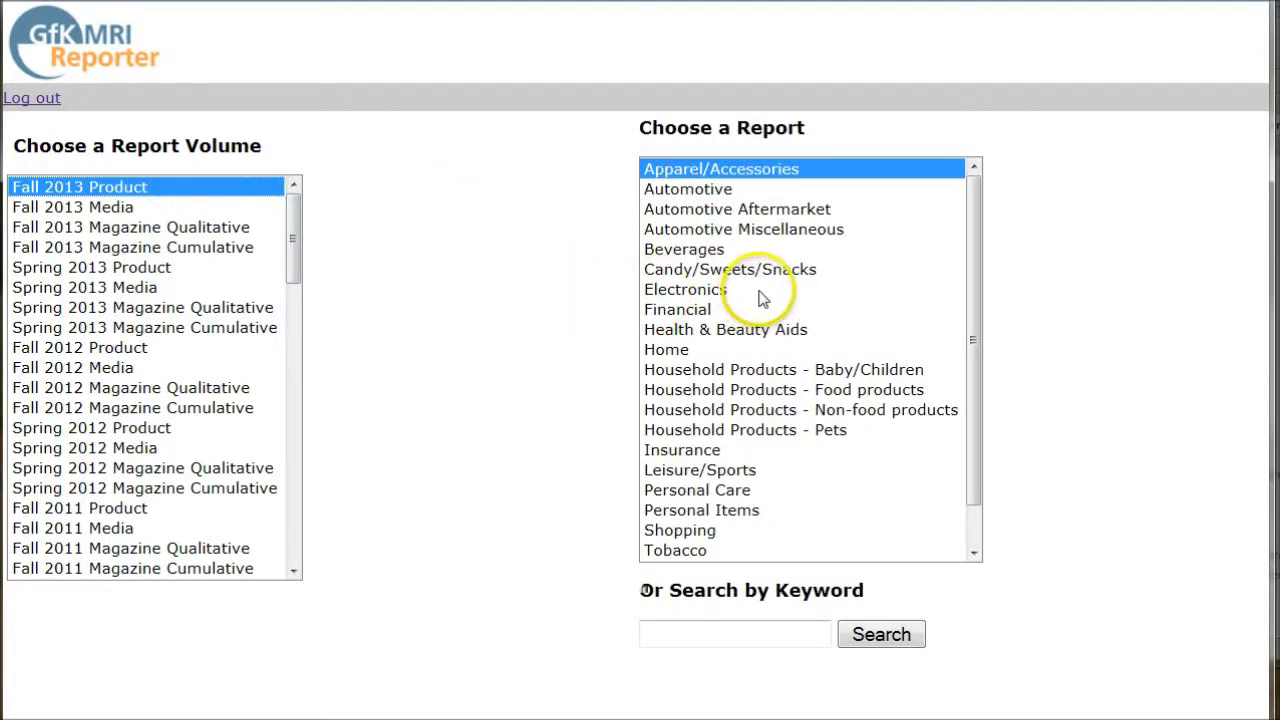
scroll(714, 350, down, 2)
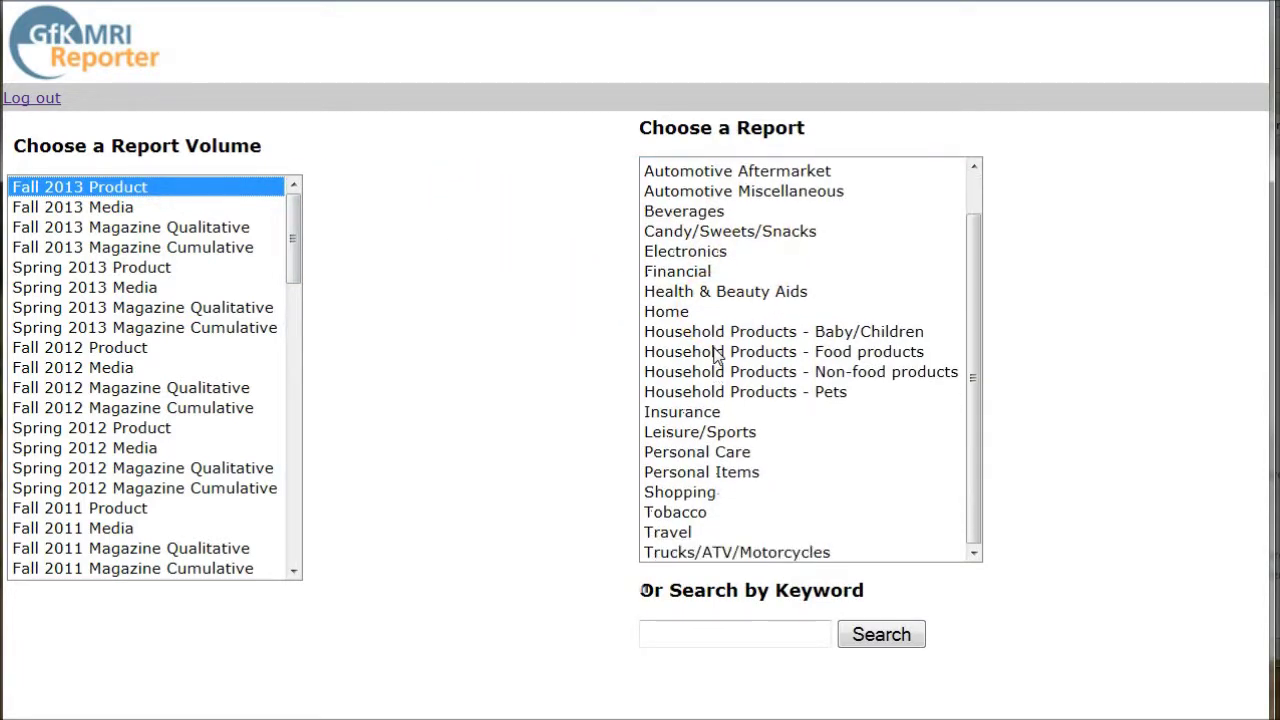
click(670, 634)
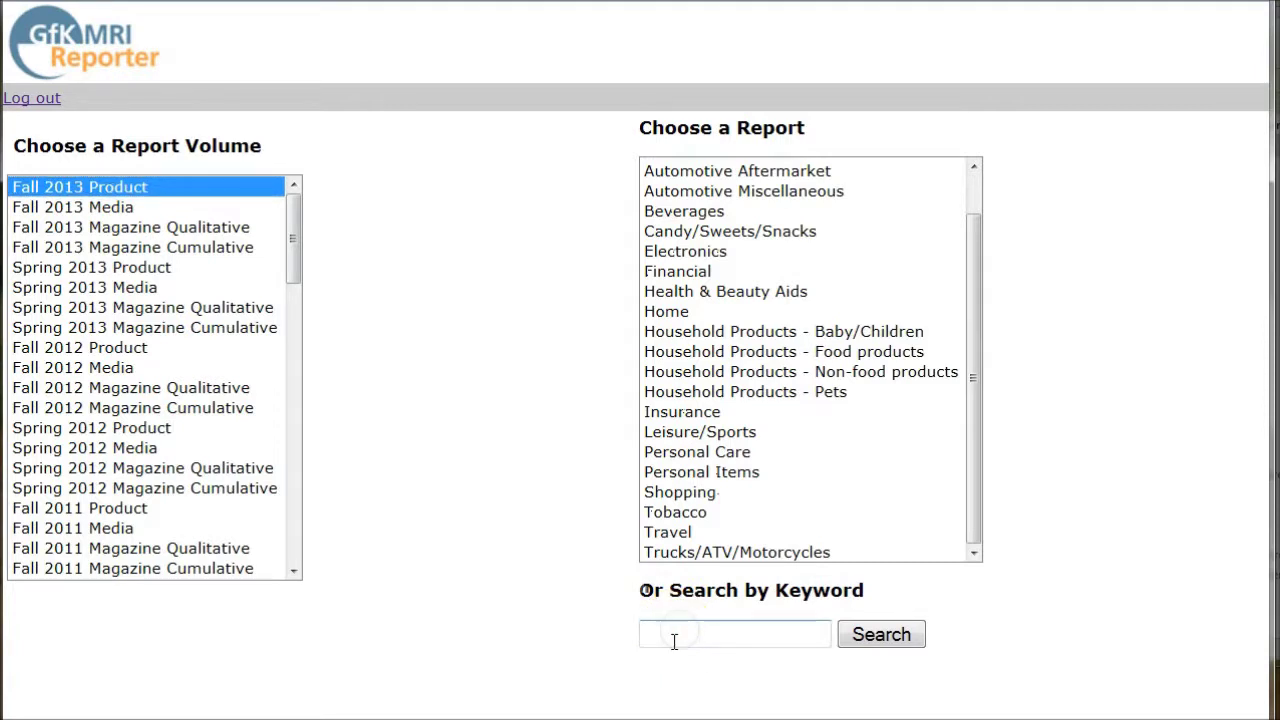
text(apple)
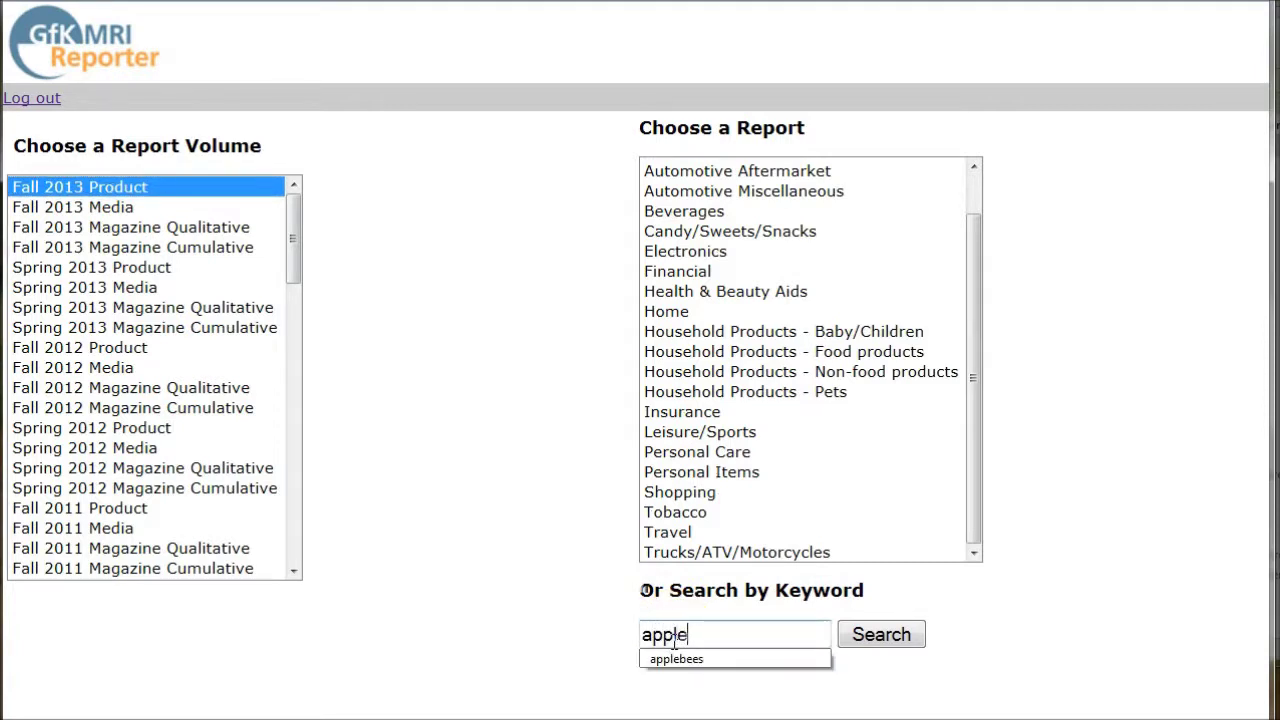
click(668, 658)
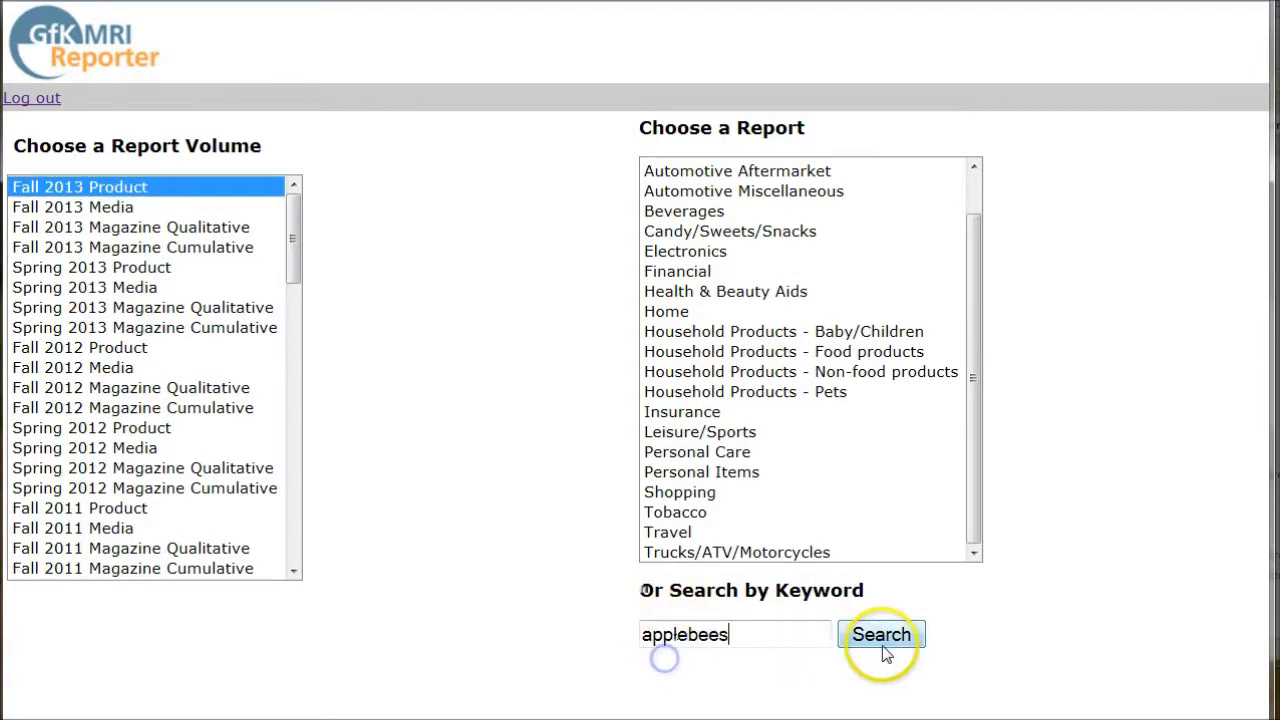
click(882, 640)
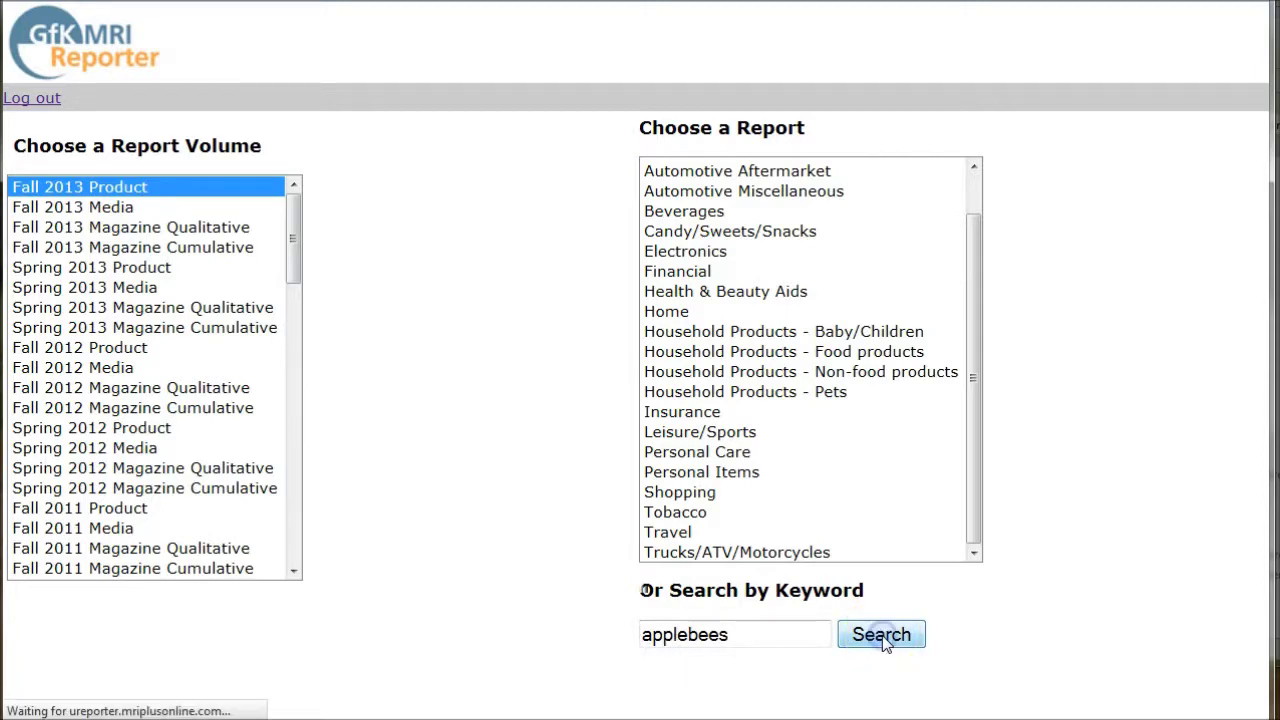
click(886, 642)
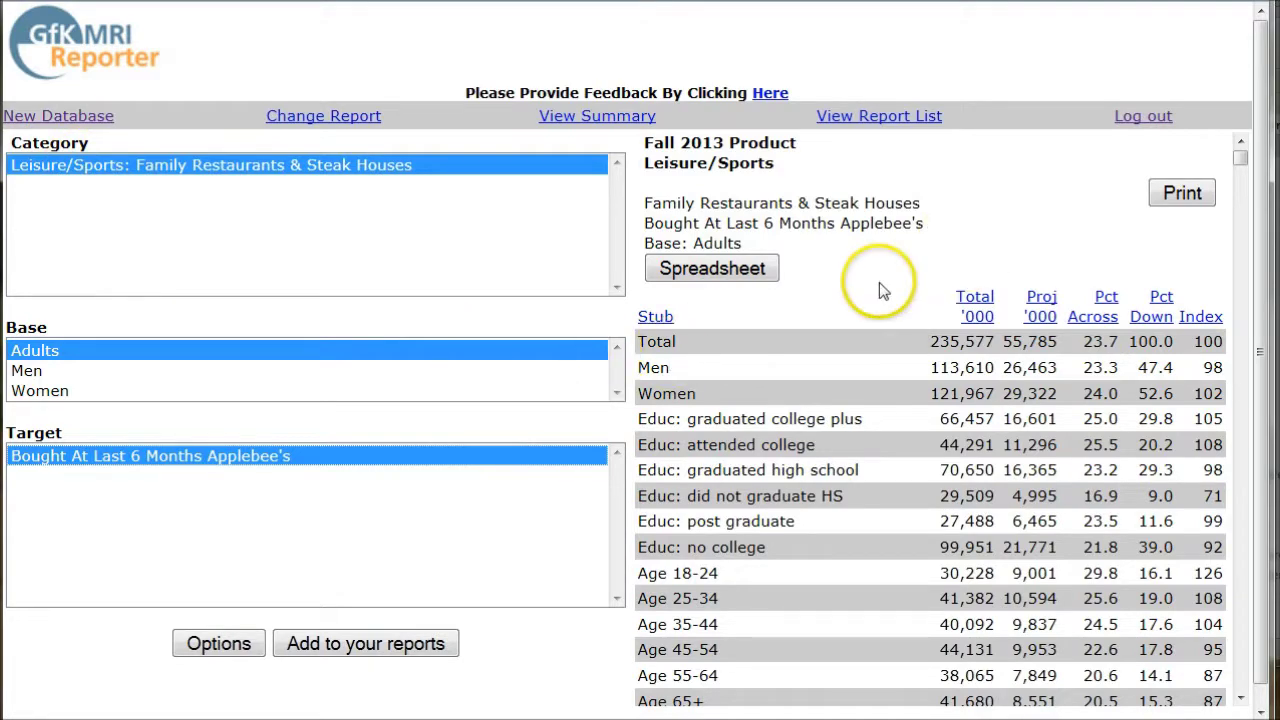
Step: Sort the Applebee's adults report by Total '000 and review its demographic breakdown
click(996, 310)
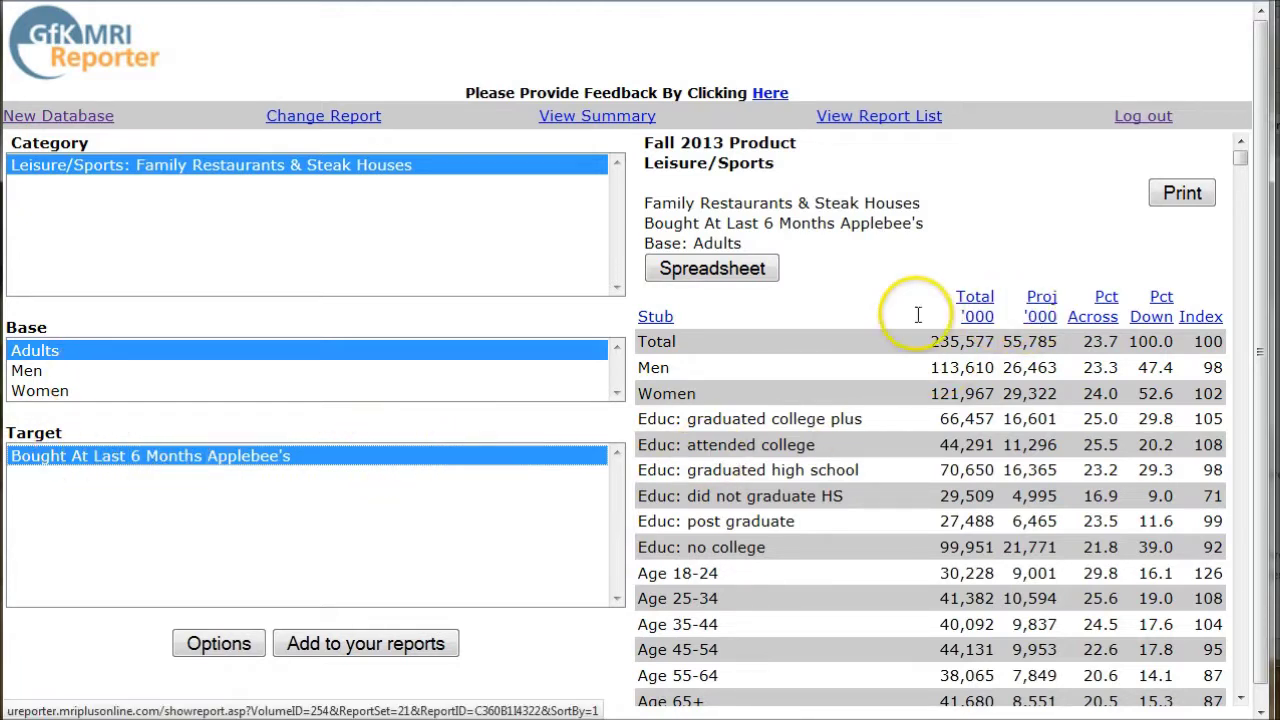
scroll(842, 350, down, 2)
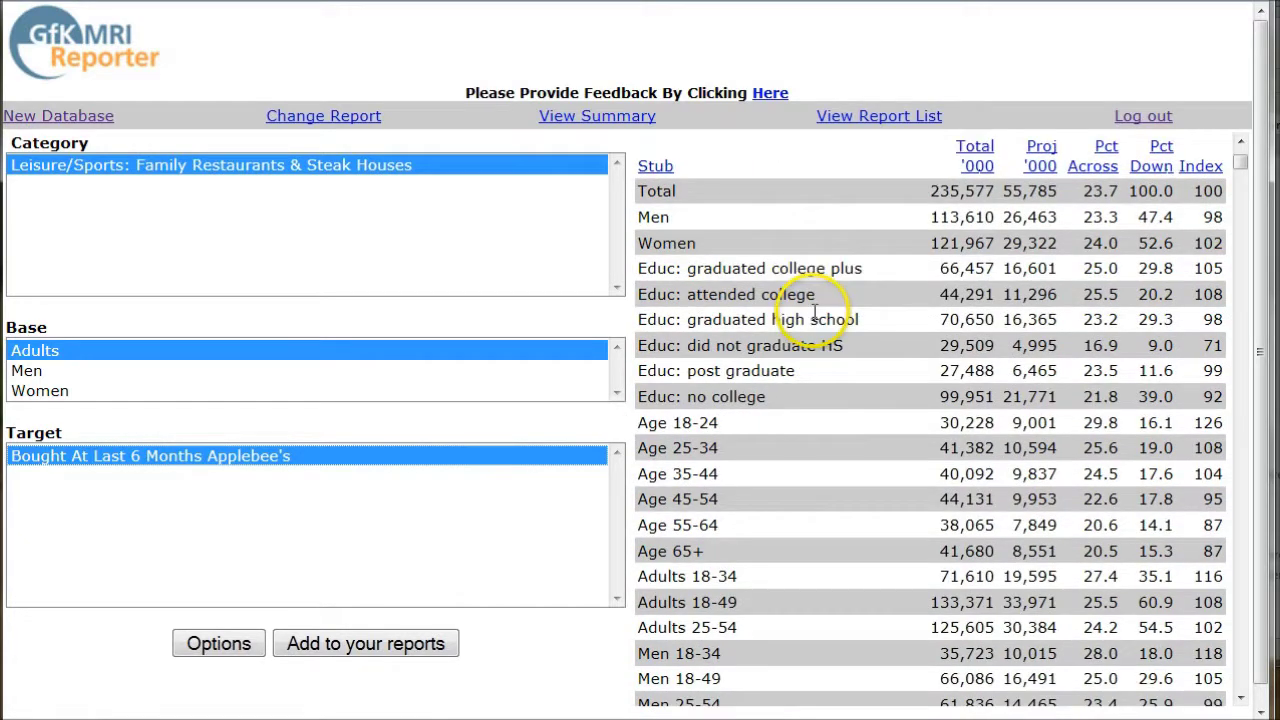
scroll(814, 309, up, 2)
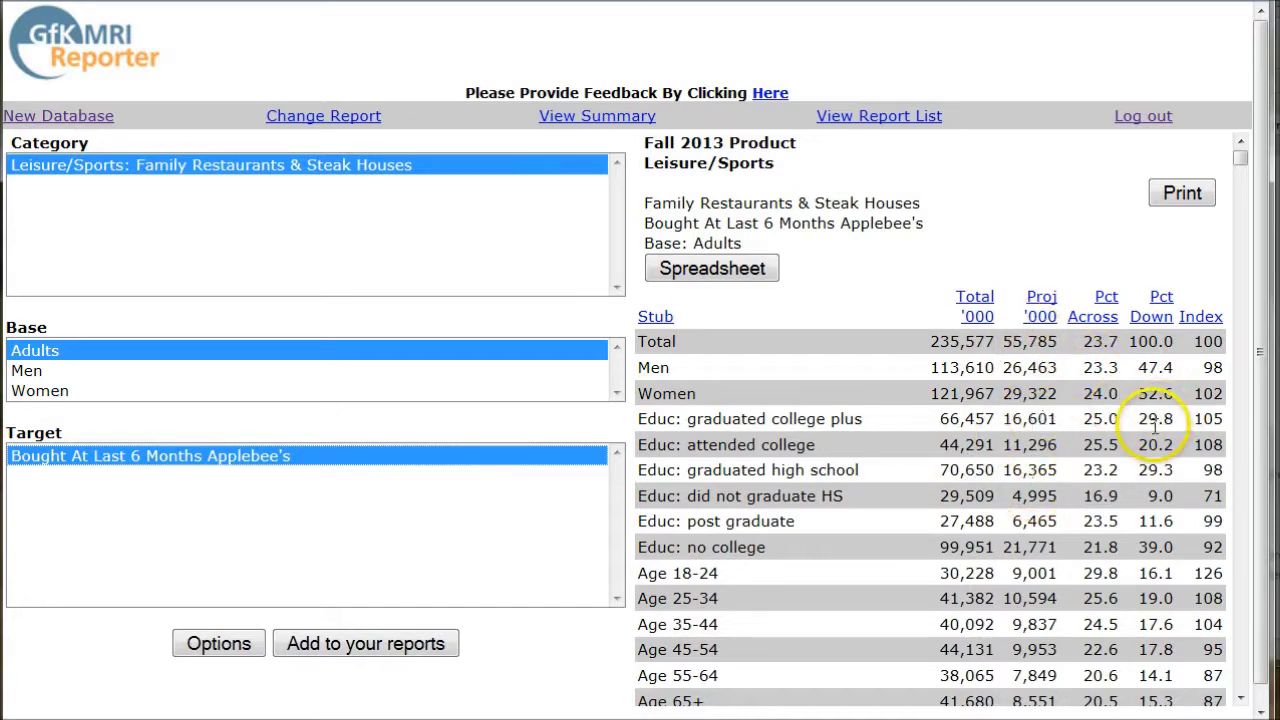
scroll(1153, 470, down, 3)
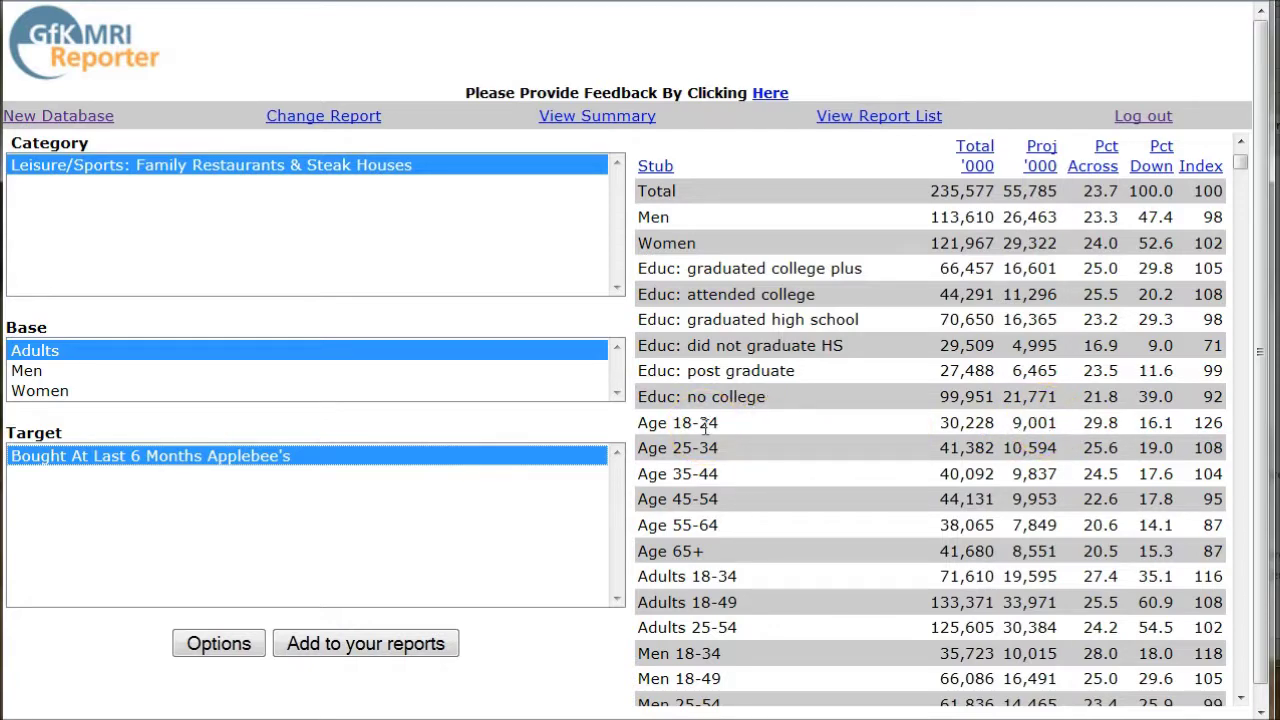
scroll(795, 449, up, 3)
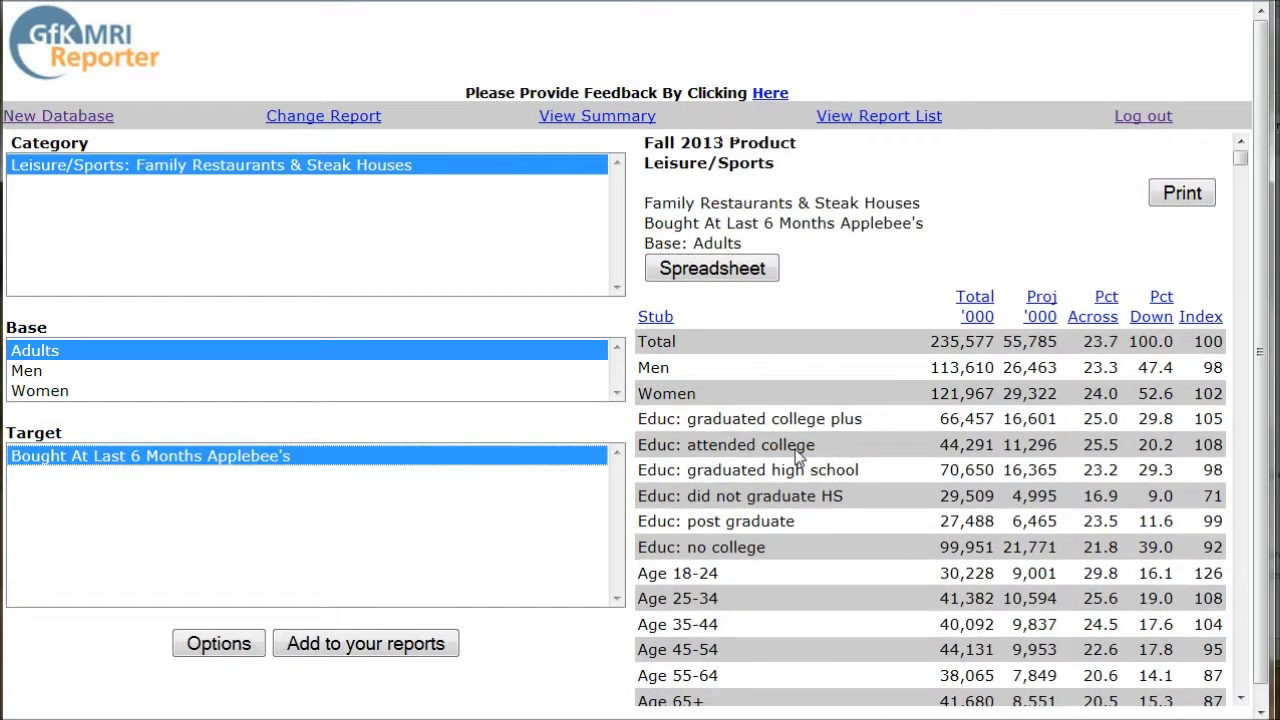
click(806, 443)
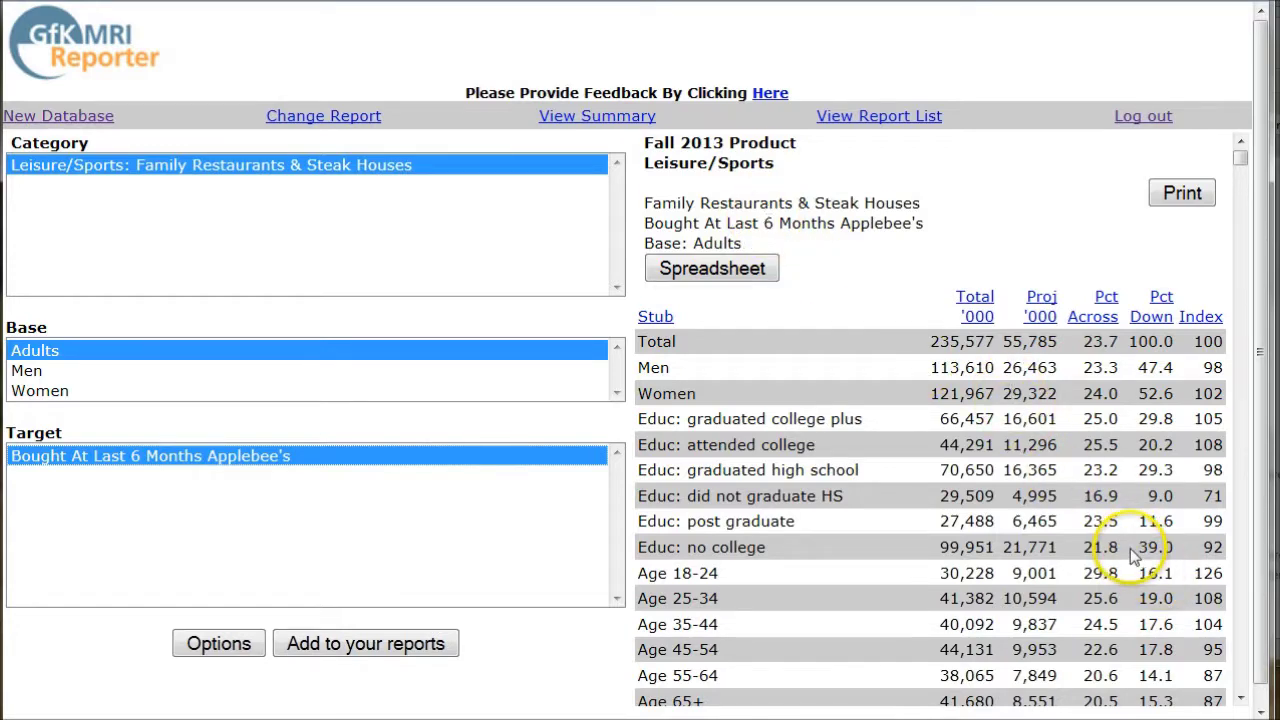
scroll(1140, 545, down, 3)
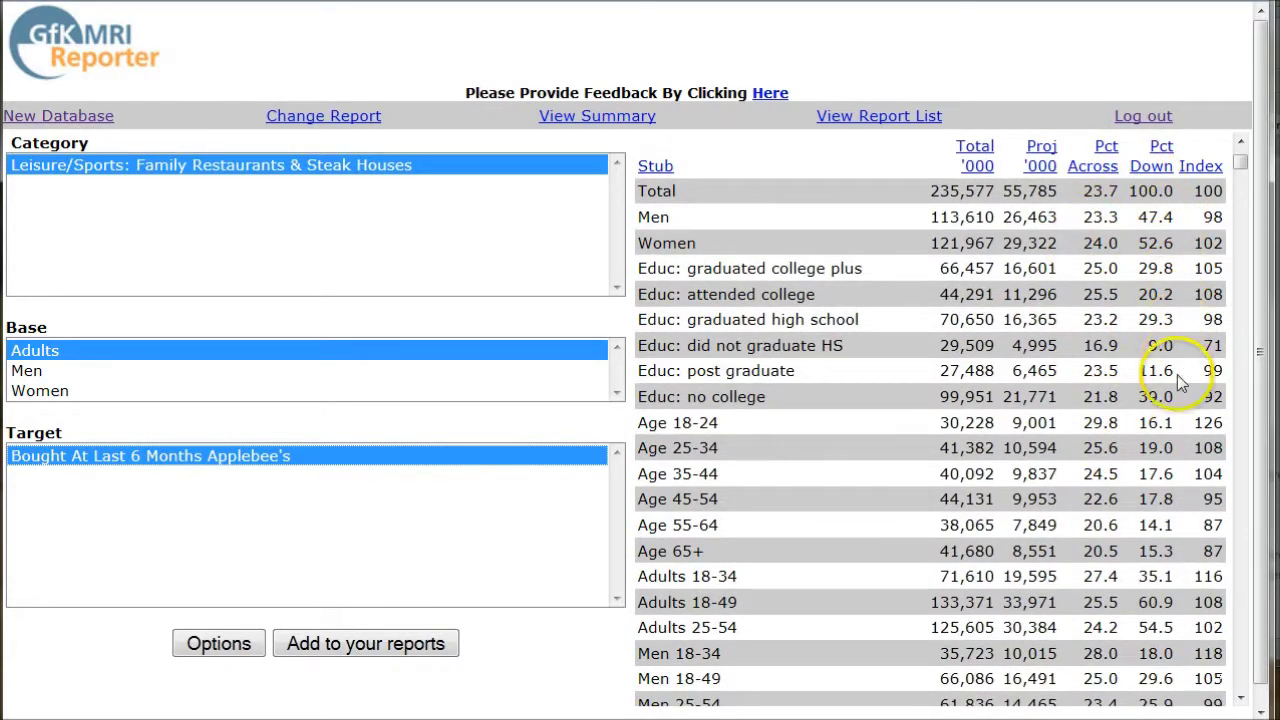
click(1170, 448)
drag(1170, 448, 1140, 448)
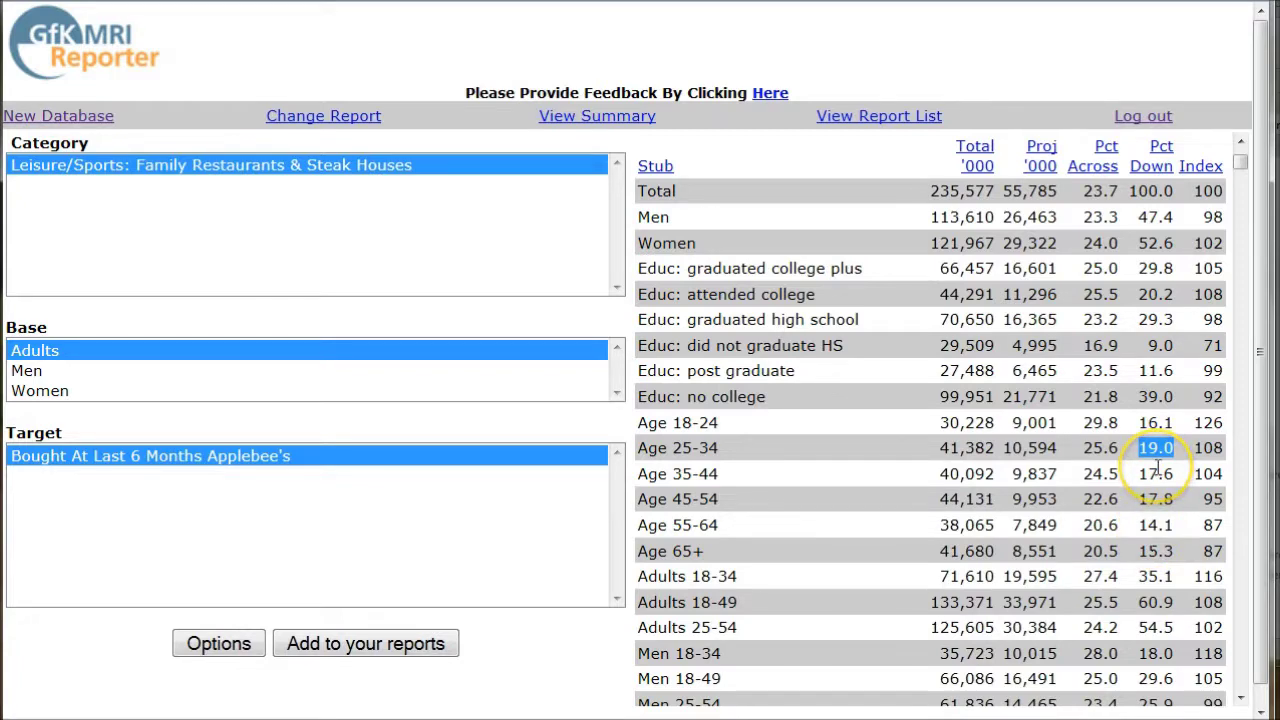
scroll(1157, 470, up, 3)
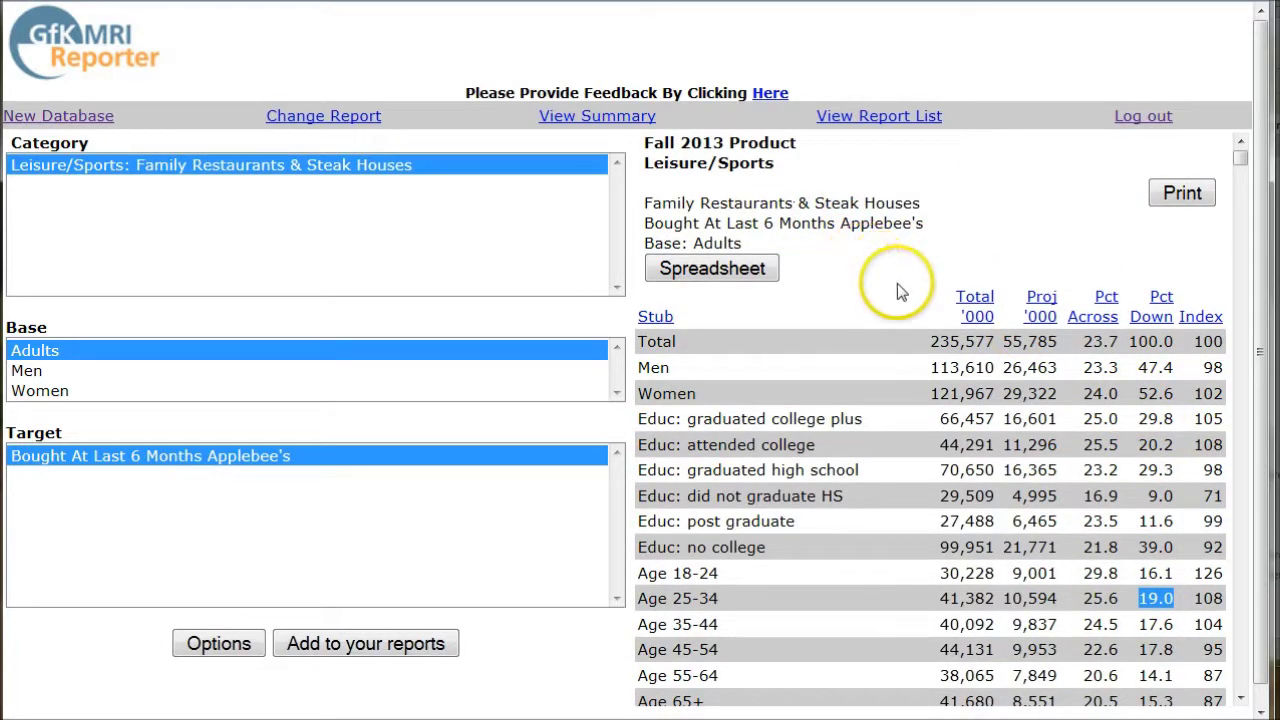
scroll(897, 283, down, 3)
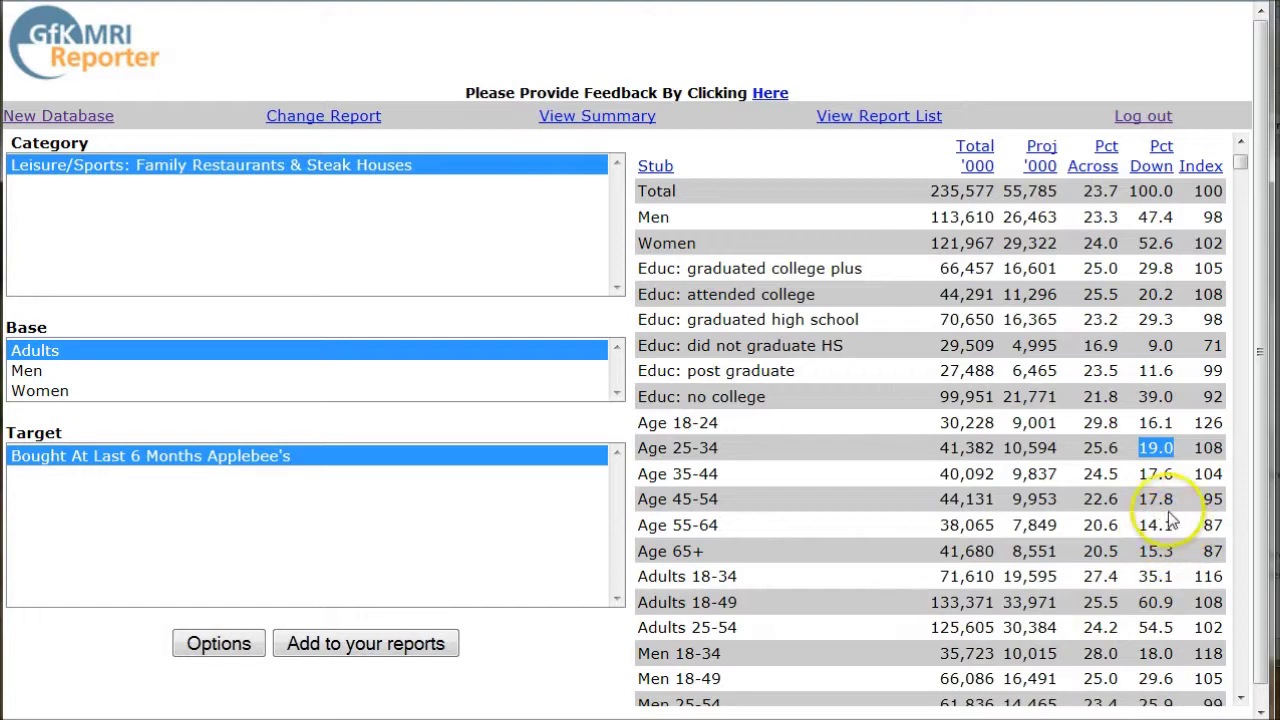
scroll(858, 450, down, 5)
scroll(861, 446, down, 2)
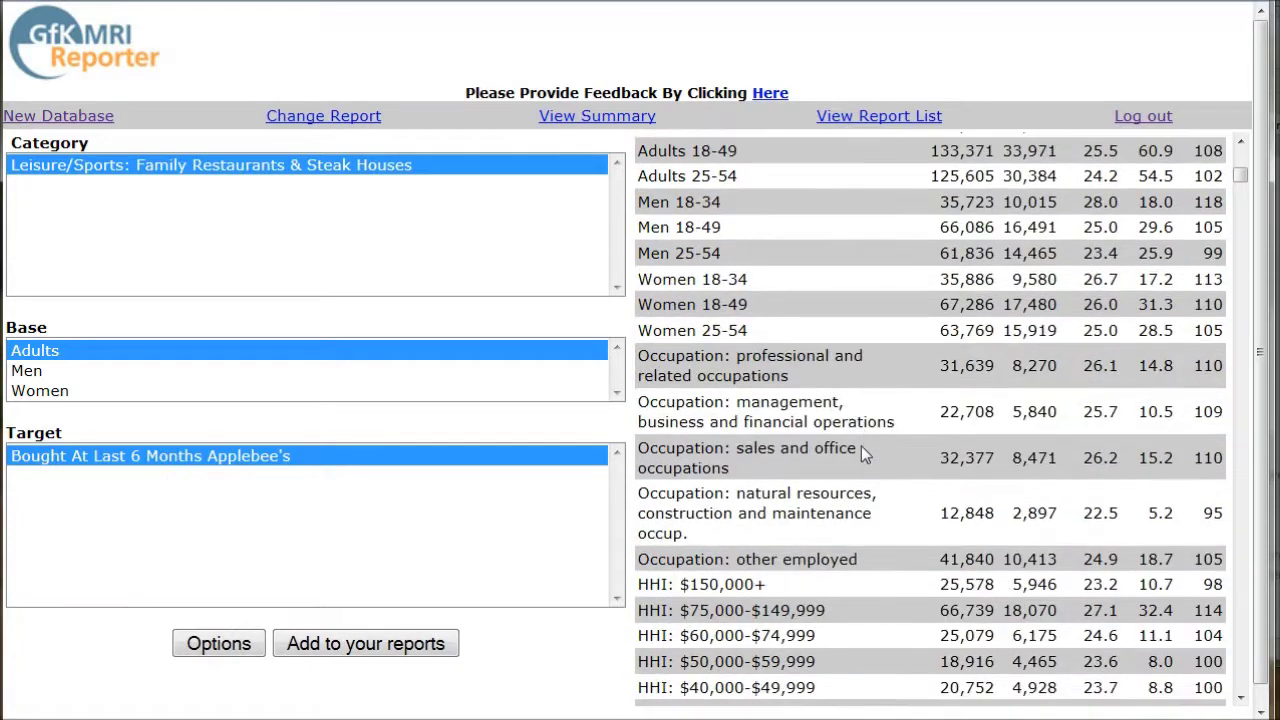
scroll(861, 446, down, 3)
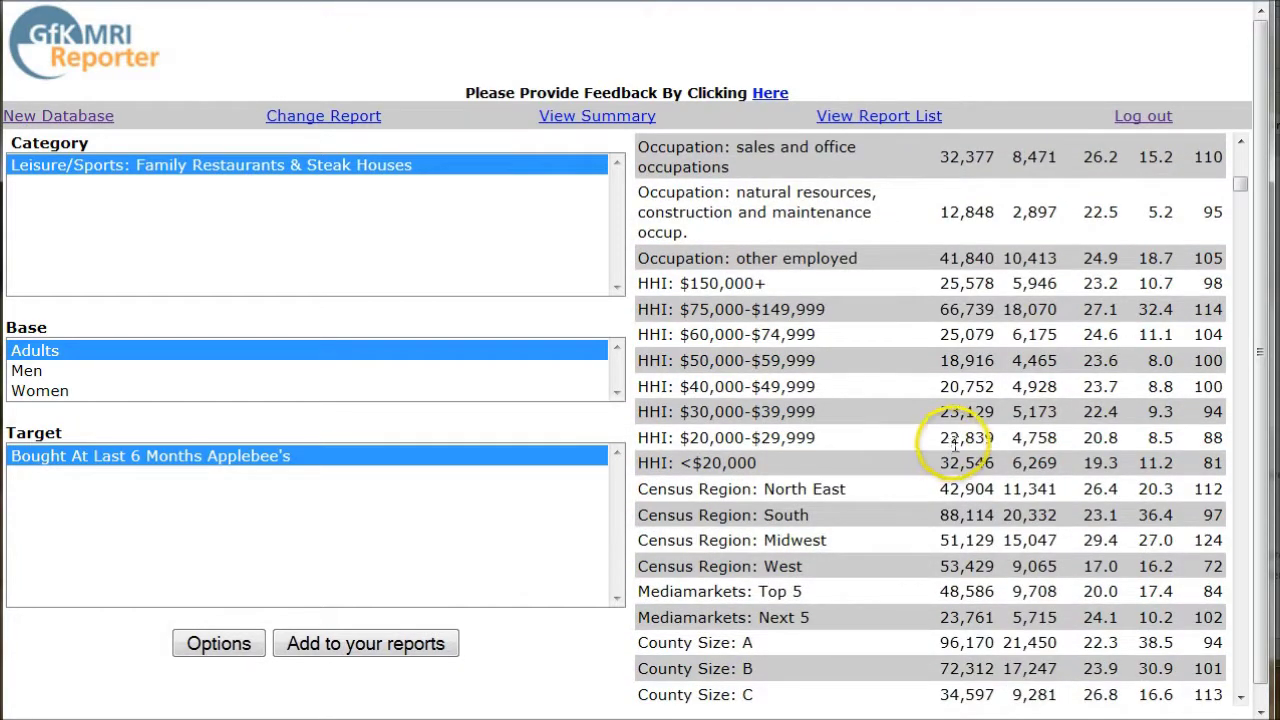
click(1168, 310)
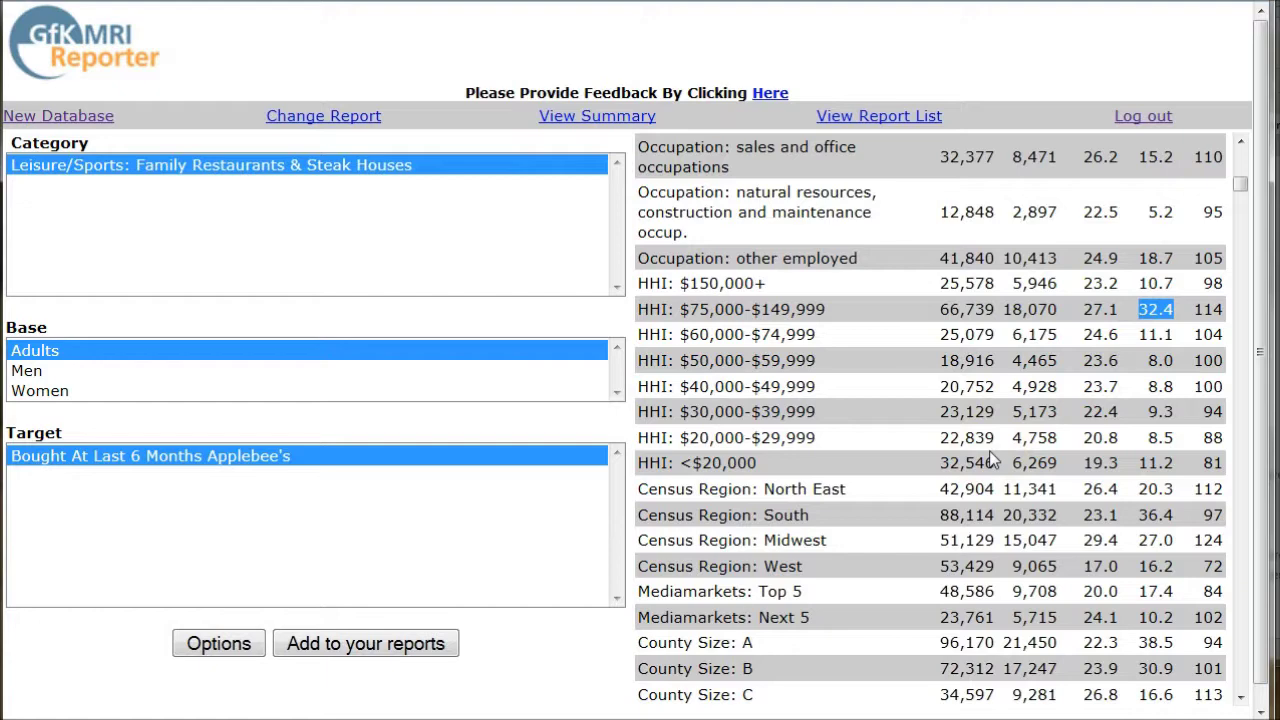
scroll(1052, 437, down, 9)
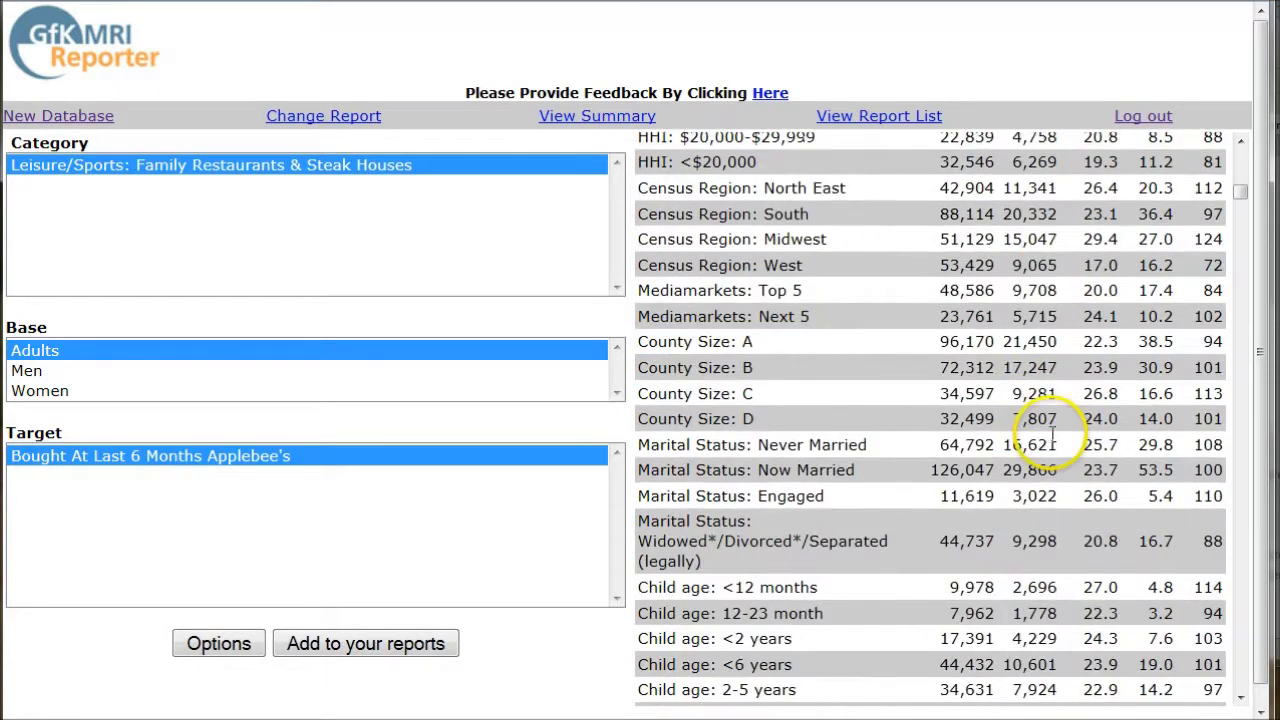
scroll(1052, 437, down, 3)
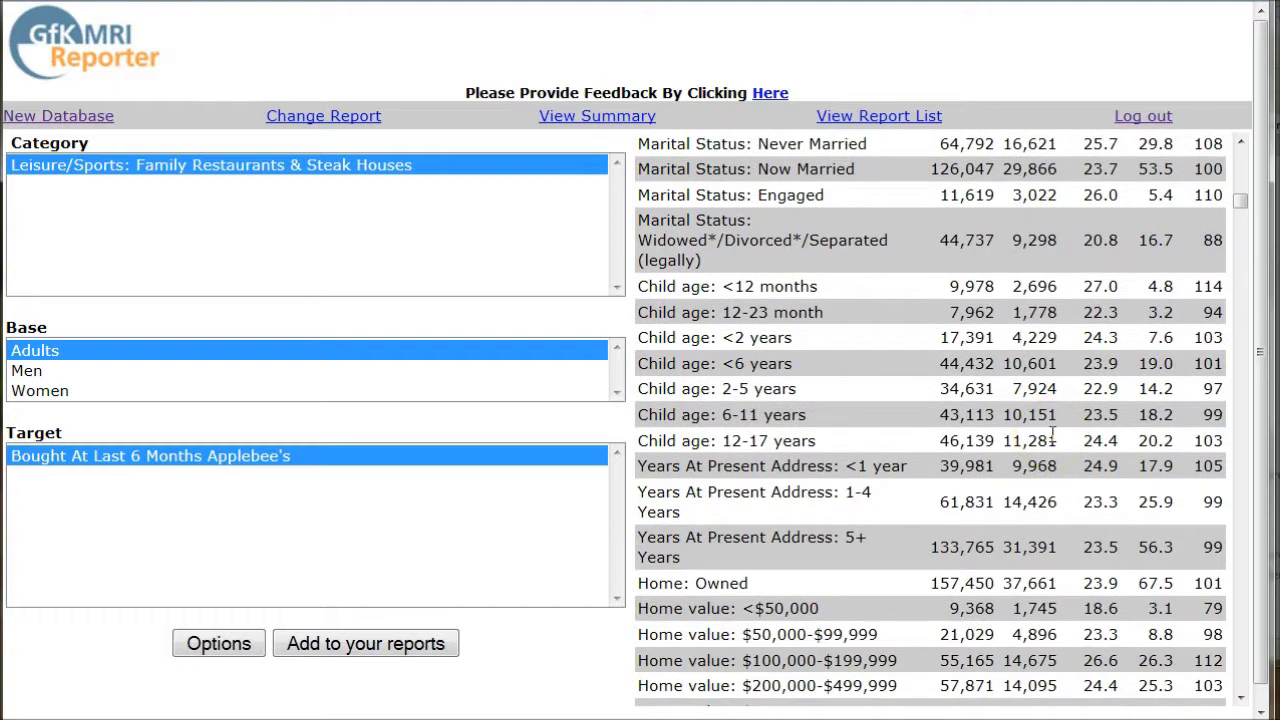
scroll(1052, 437, down, 6)
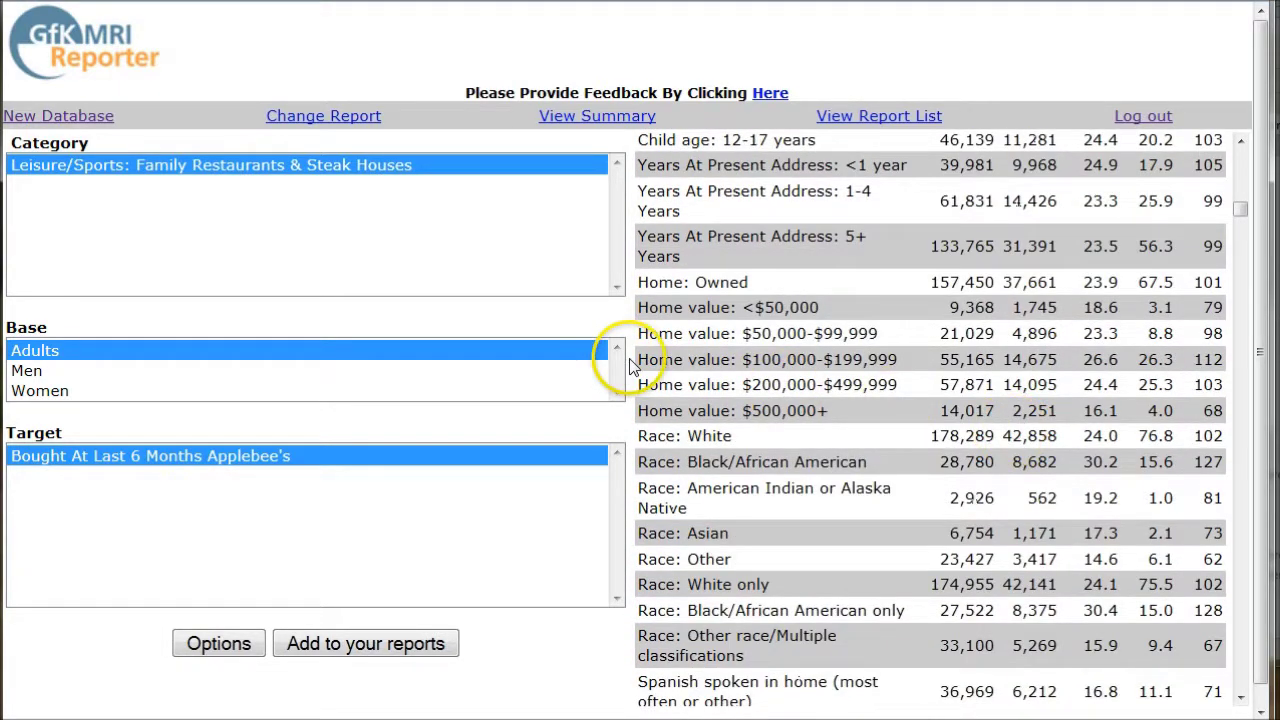
scroll(770, 364, up, 3)
scroll(770, 364, up, 15)
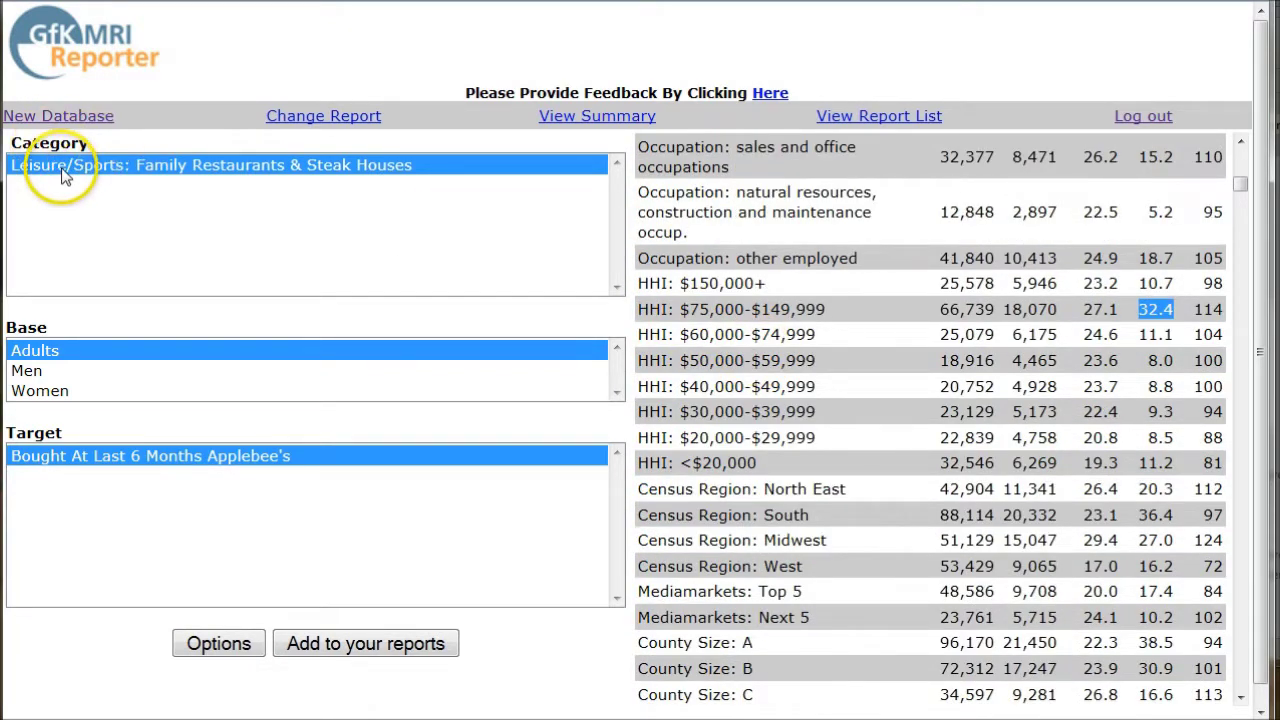
Step: Start a new database on Fall 2013 Product, Leisure/Sports, Family Restaurants & Steak Houses
click(55, 117)
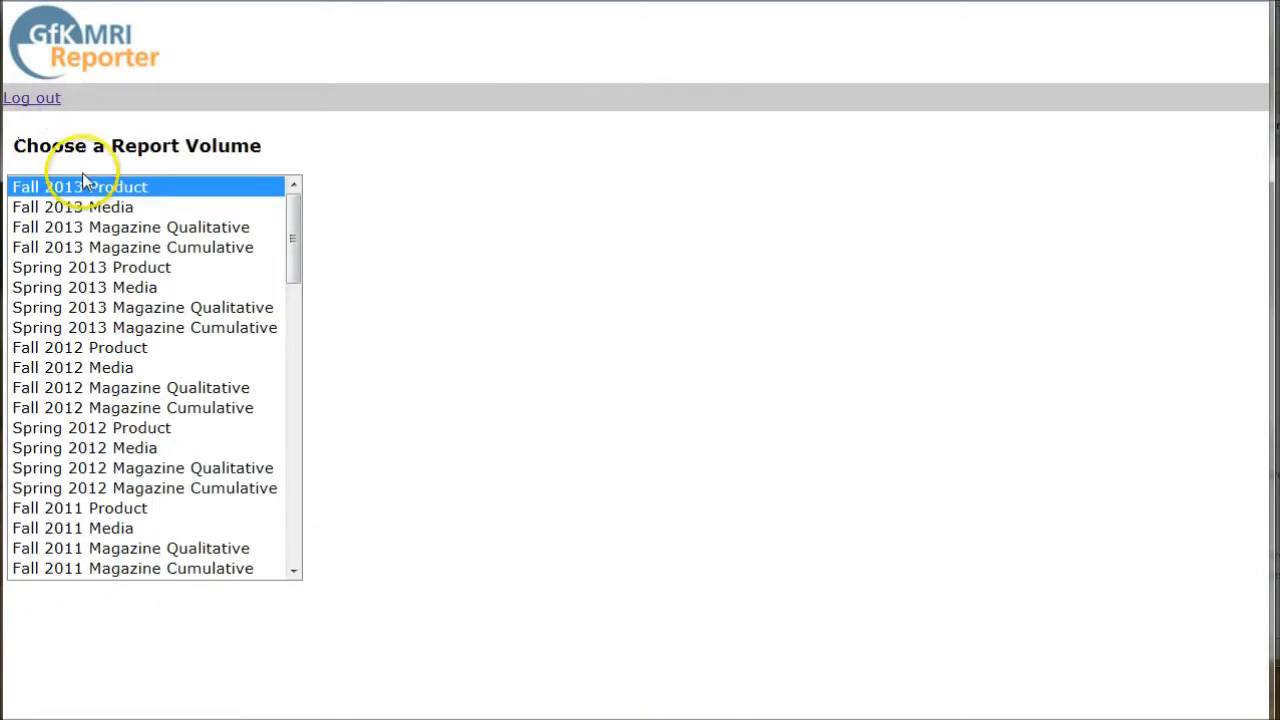
click(107, 195)
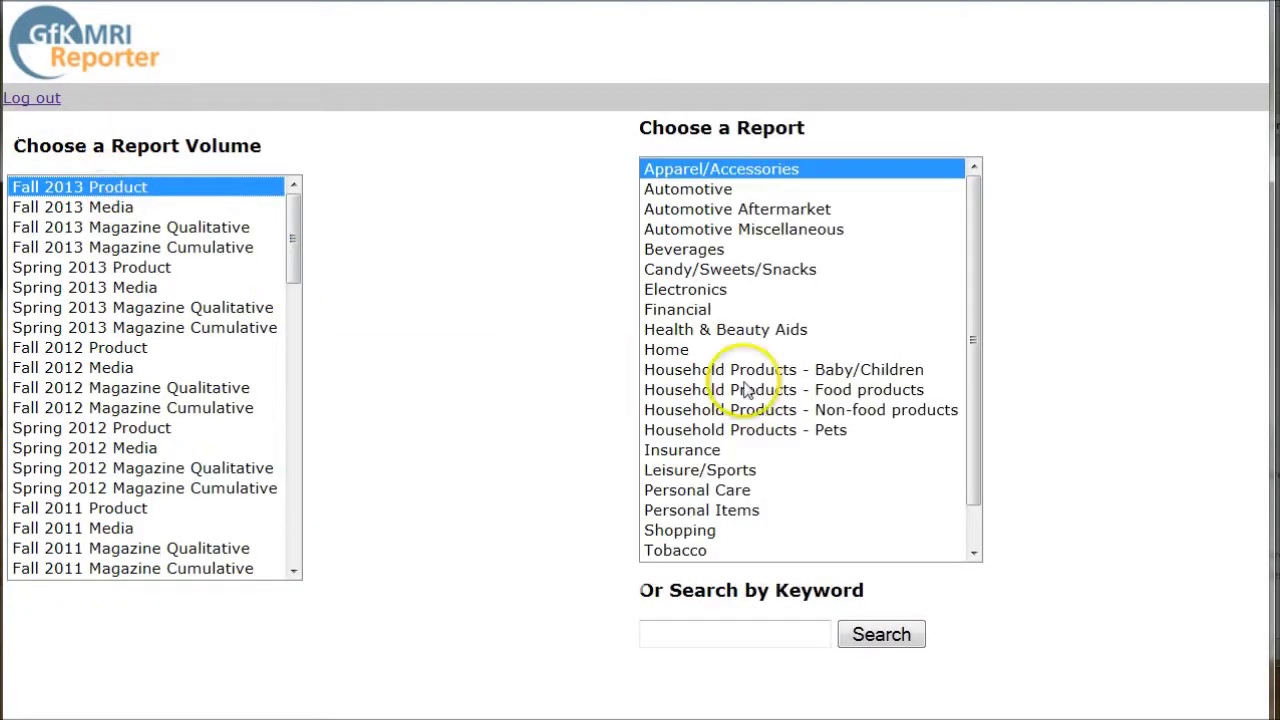
click(702, 476)
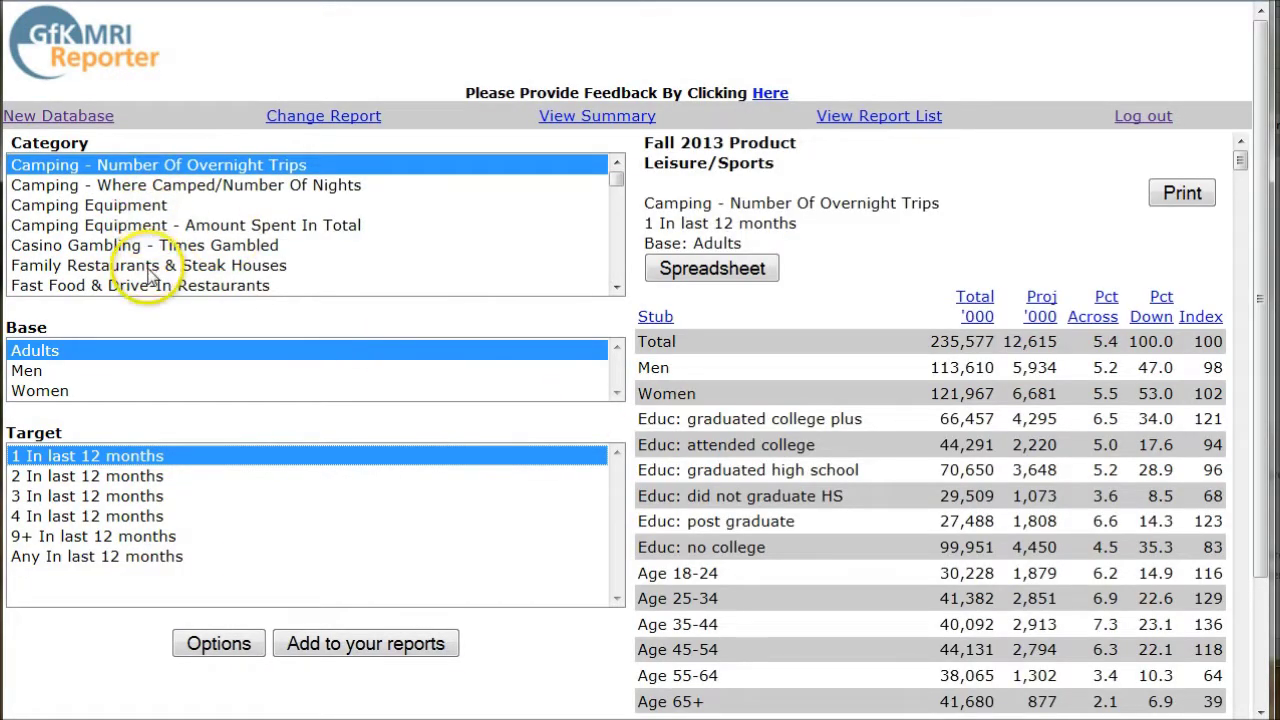
click(118, 268)
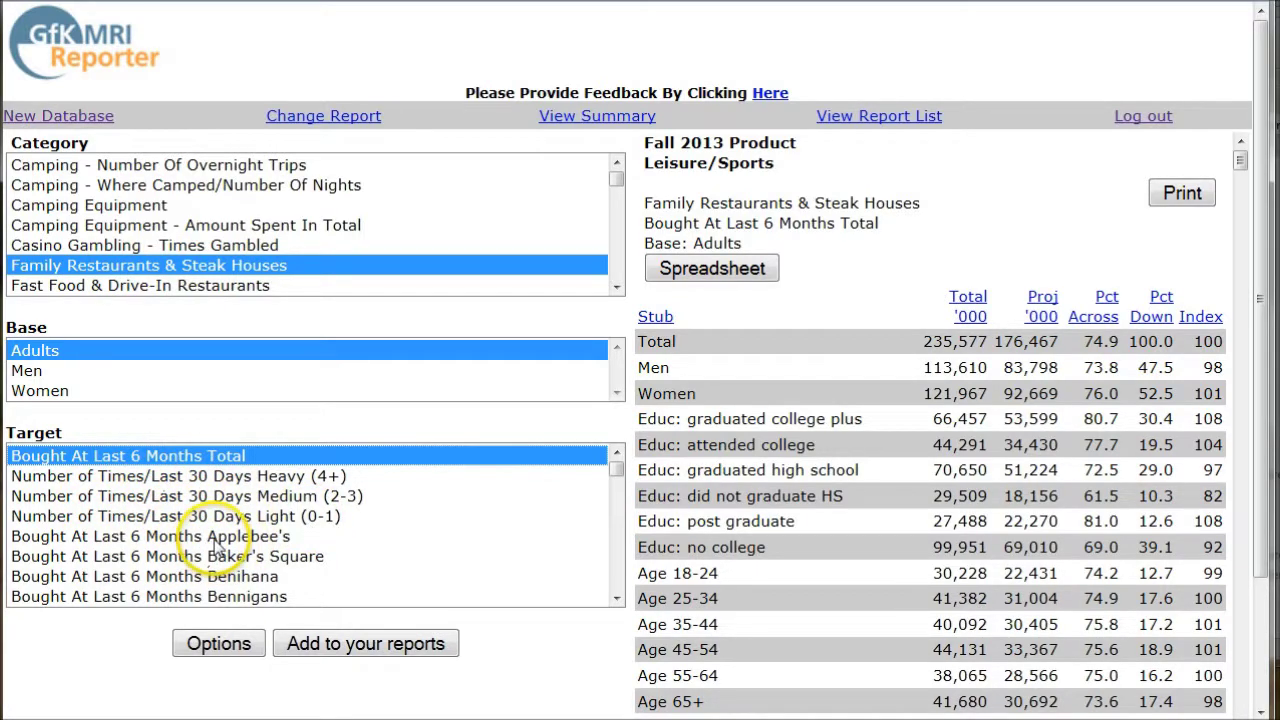
Step: Set the report target to adults who bought at Chili's Grill & Bar
click(215, 540)
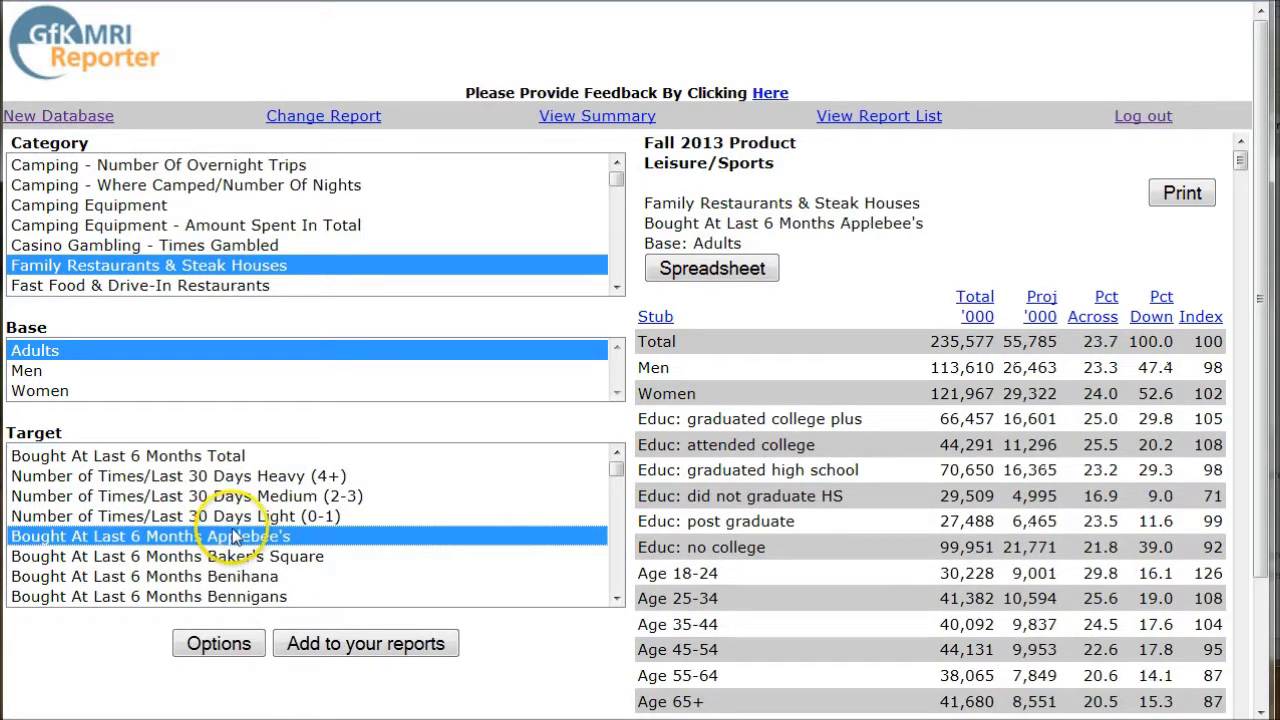
scroll(232, 520, down, 2)
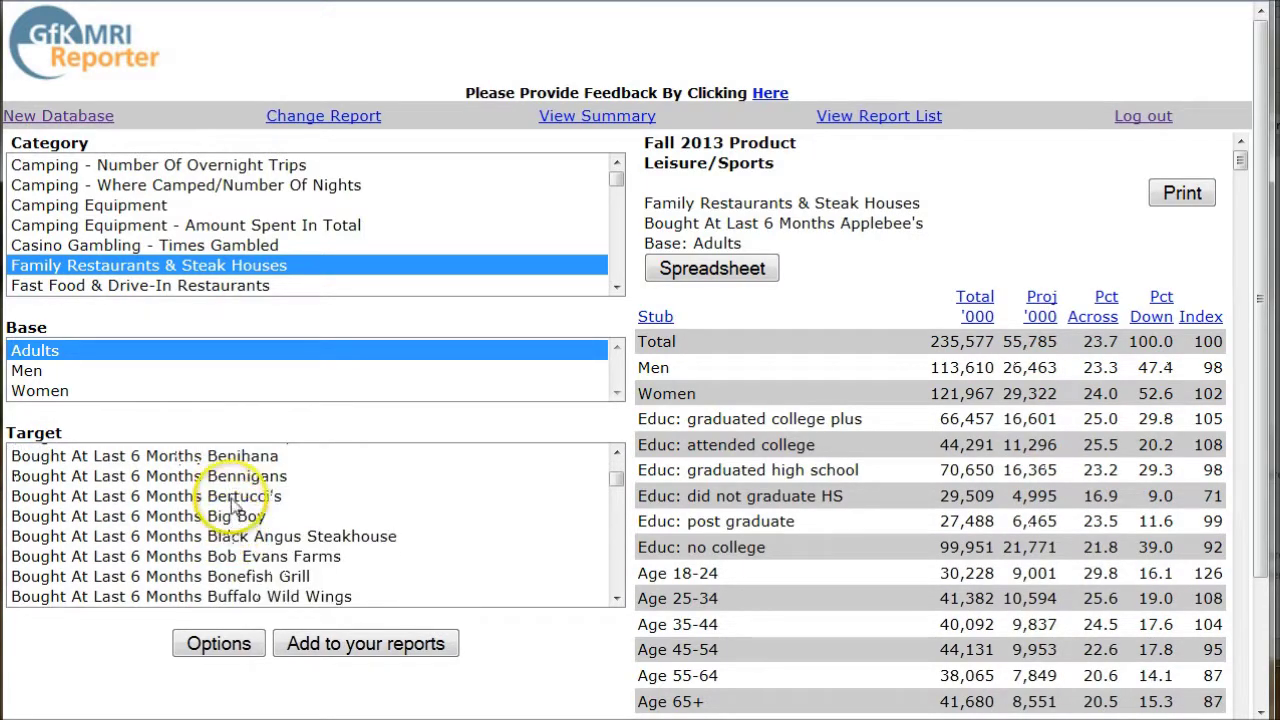
click(245, 556)
scroll(284, 541, down, 2)
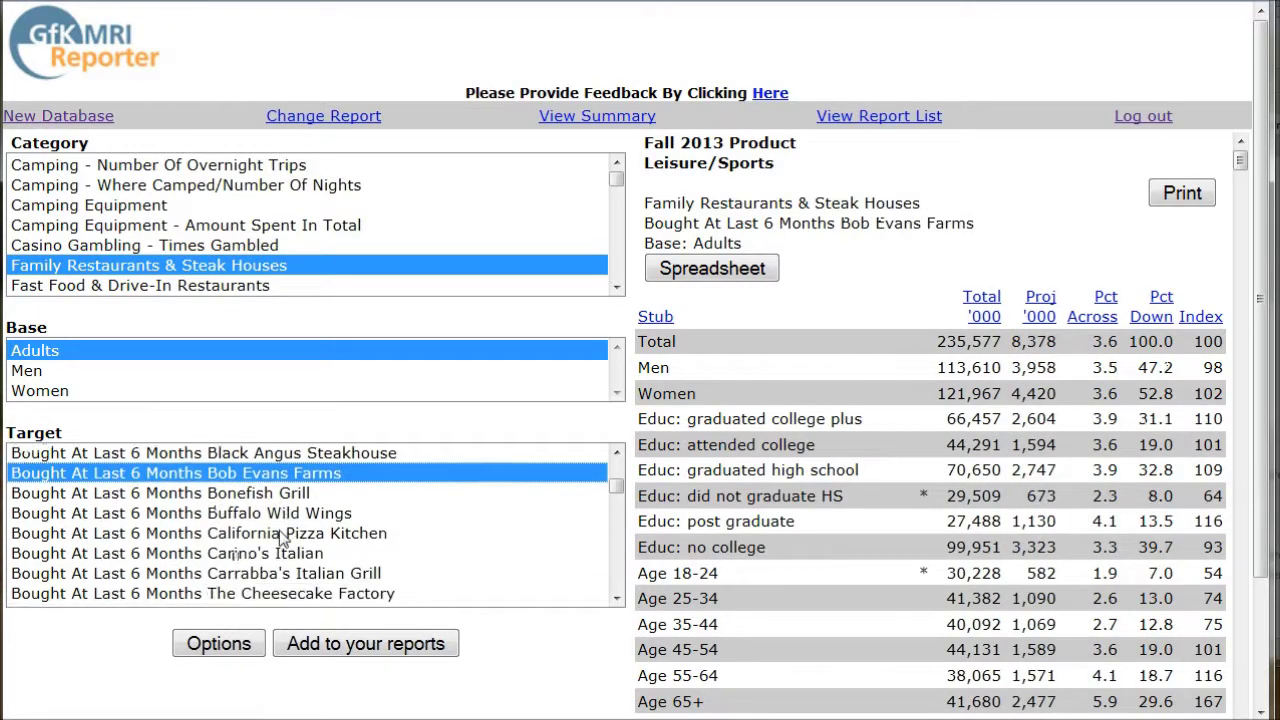
scroll(283, 545, down, 1)
click(268, 538)
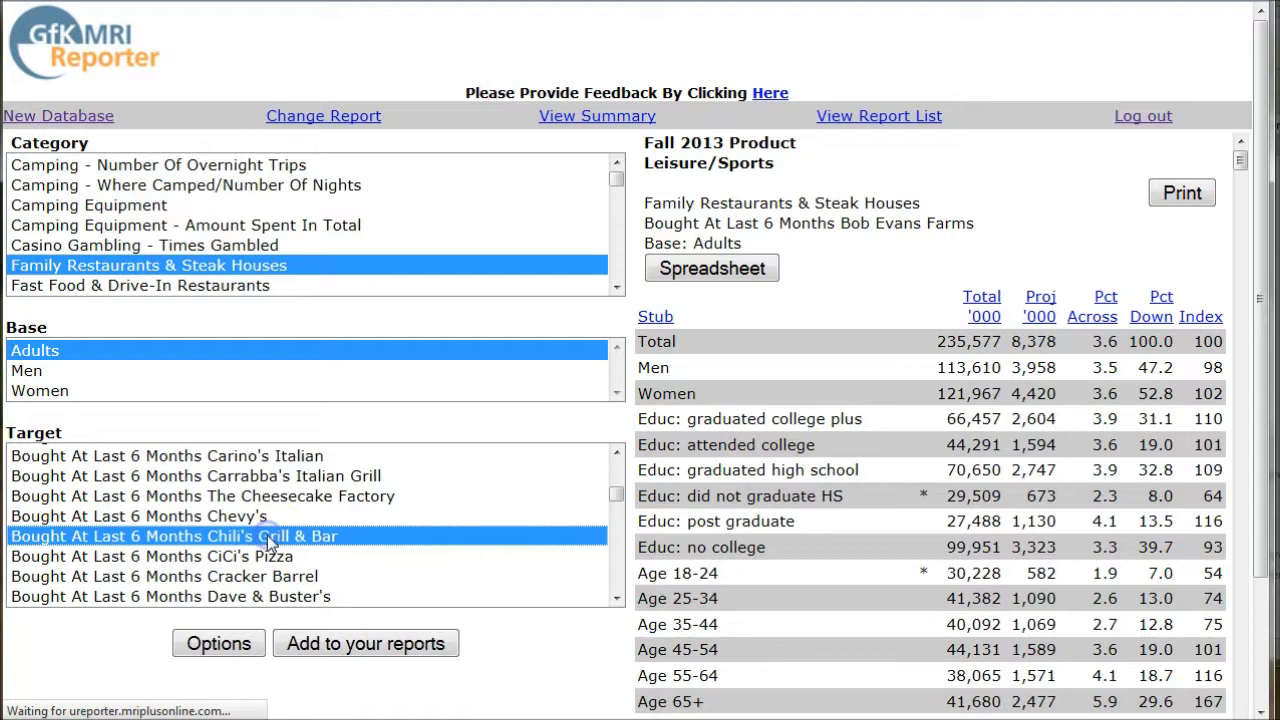
click(262, 545)
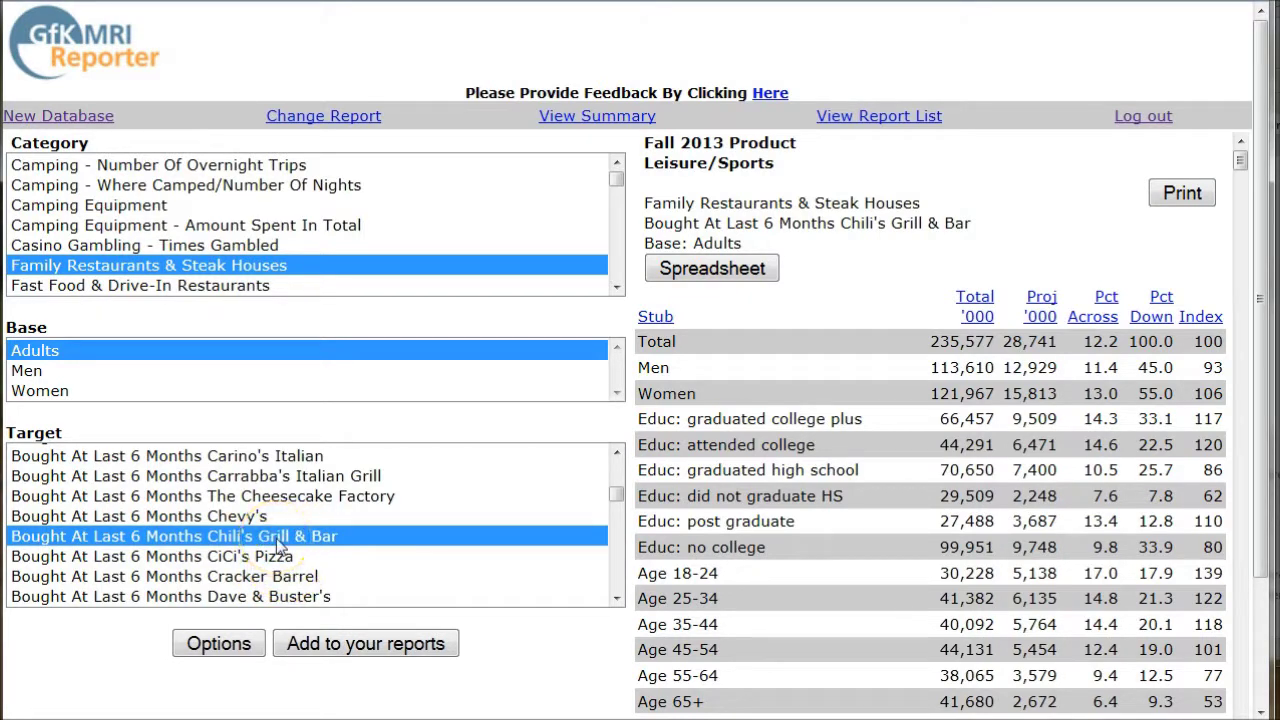
Step: Add the Chili's, Carrabba's Italian Grill and Applebee's adult reports to the report list
click(355, 652)
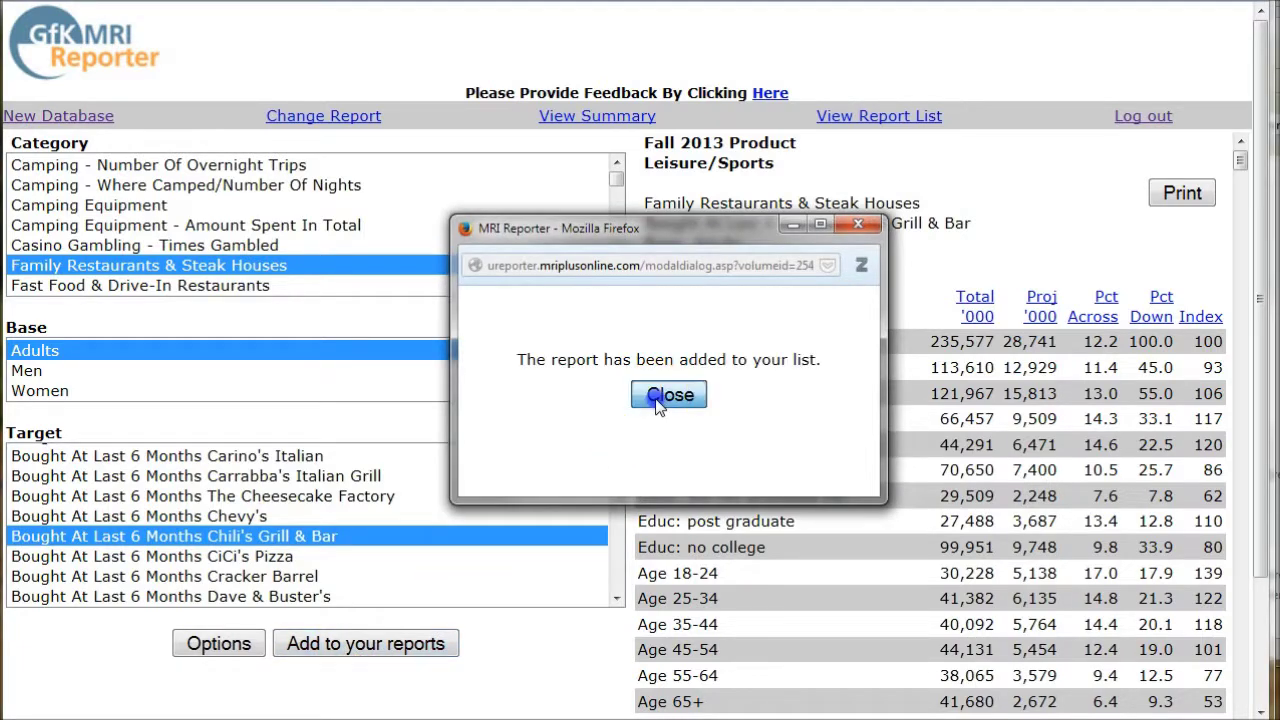
click(662, 396)
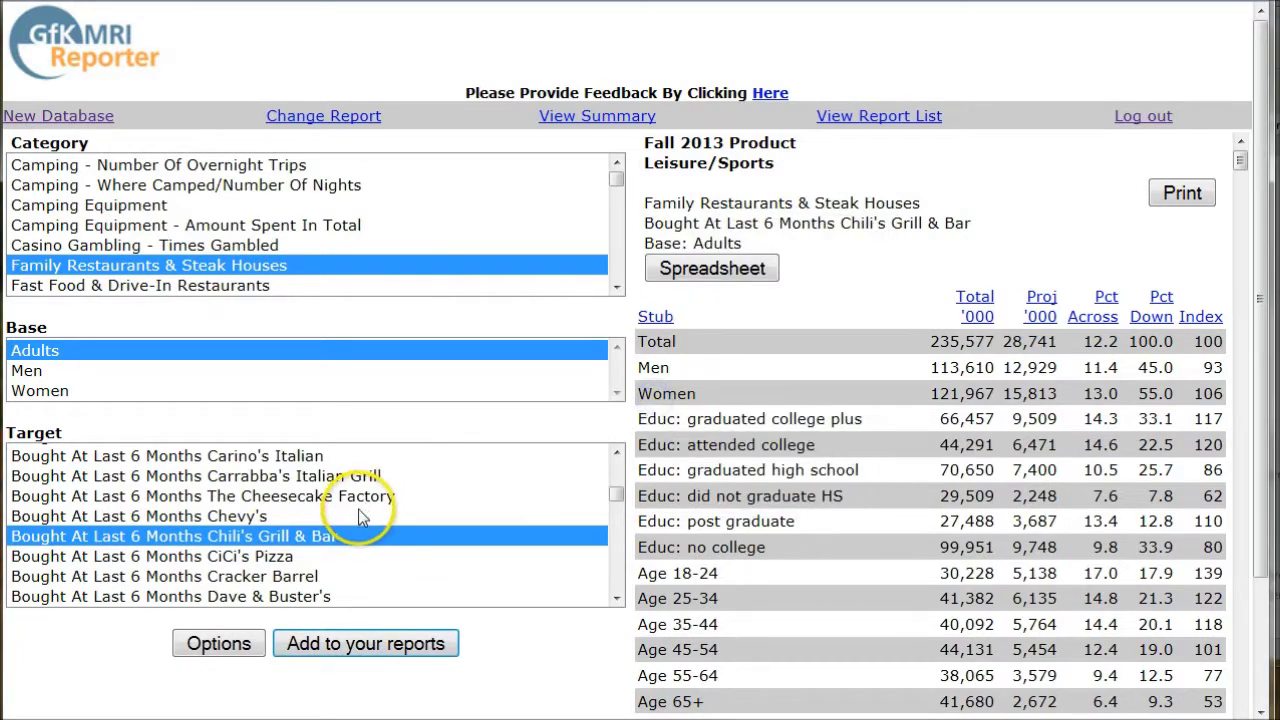
click(250, 480)
click(328, 642)
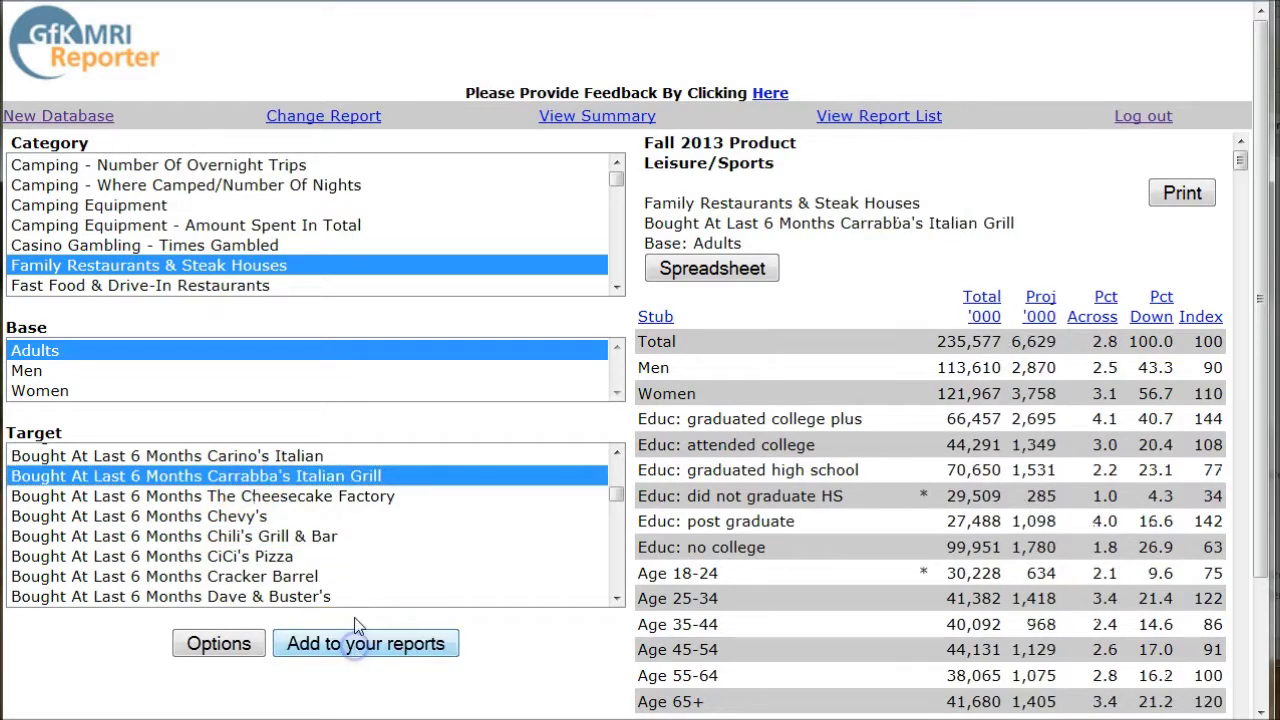
click(663, 394)
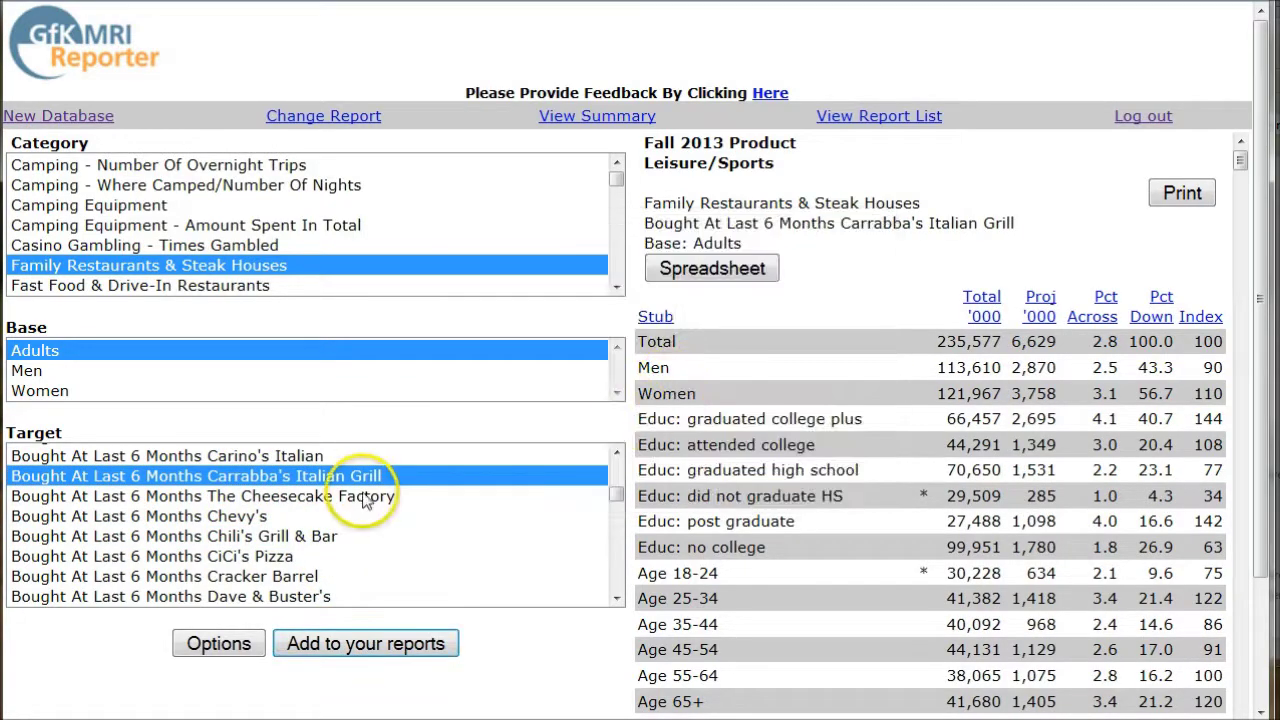
scroll(360, 492, up, 4)
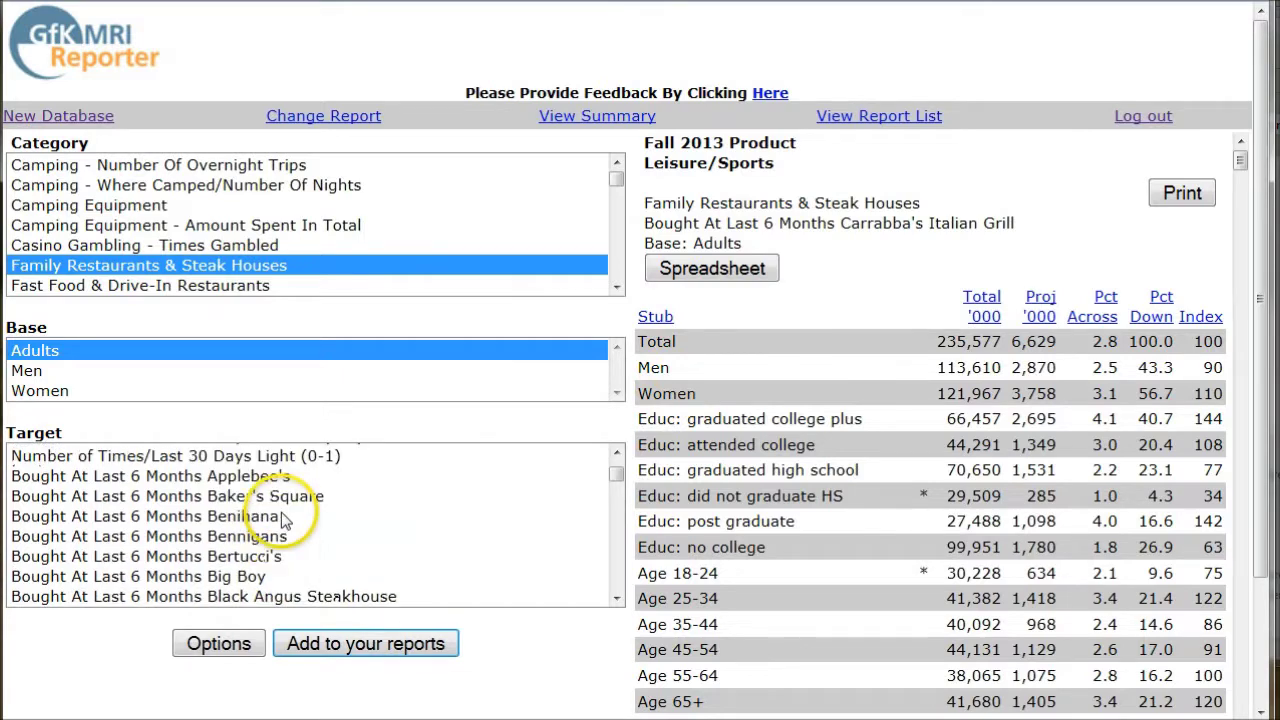
click(290, 475)
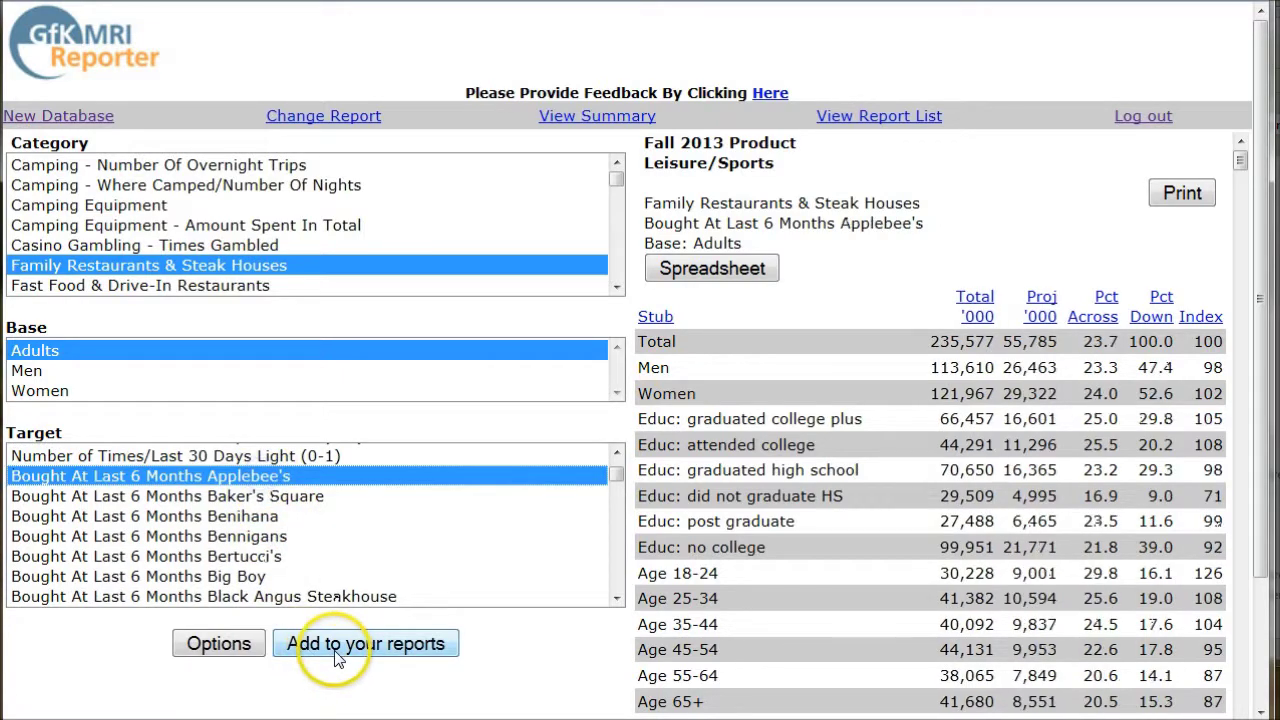
click(337, 655)
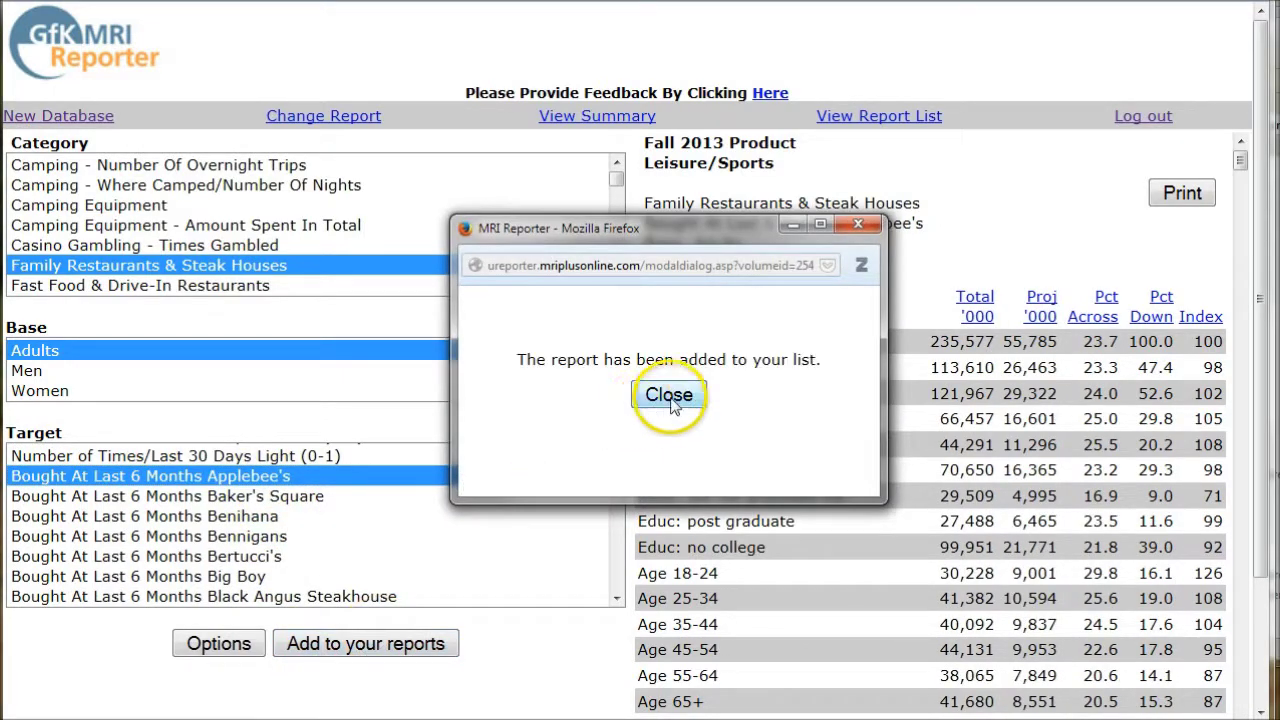
click(668, 395)
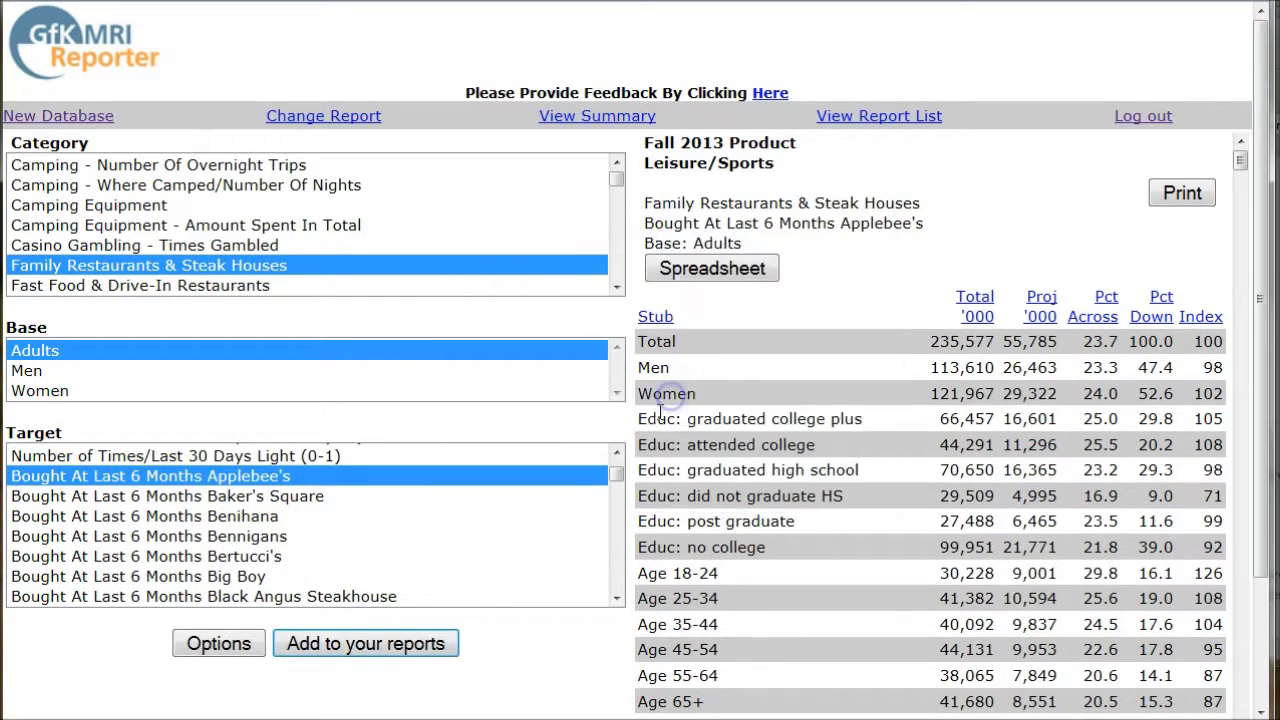
click(893, 118)
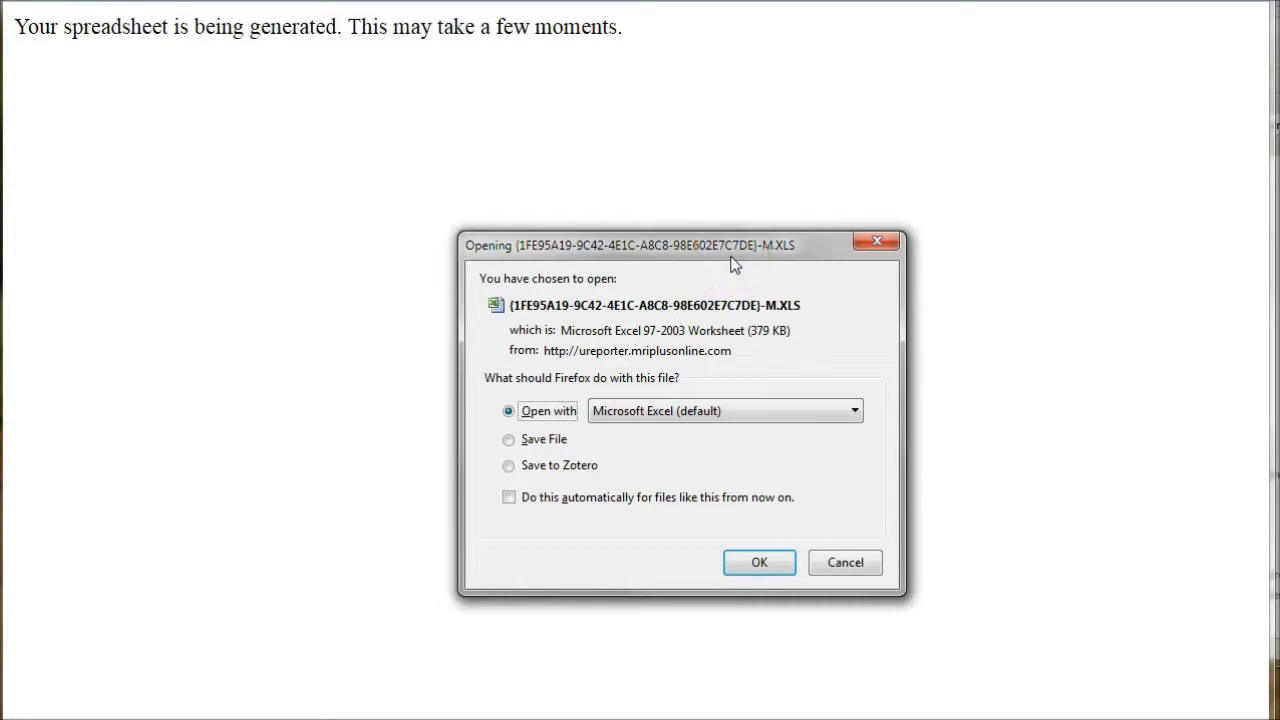
Step: Open the exported XLS of the three restaurant reports in Microsoft Excel
click(760, 564)
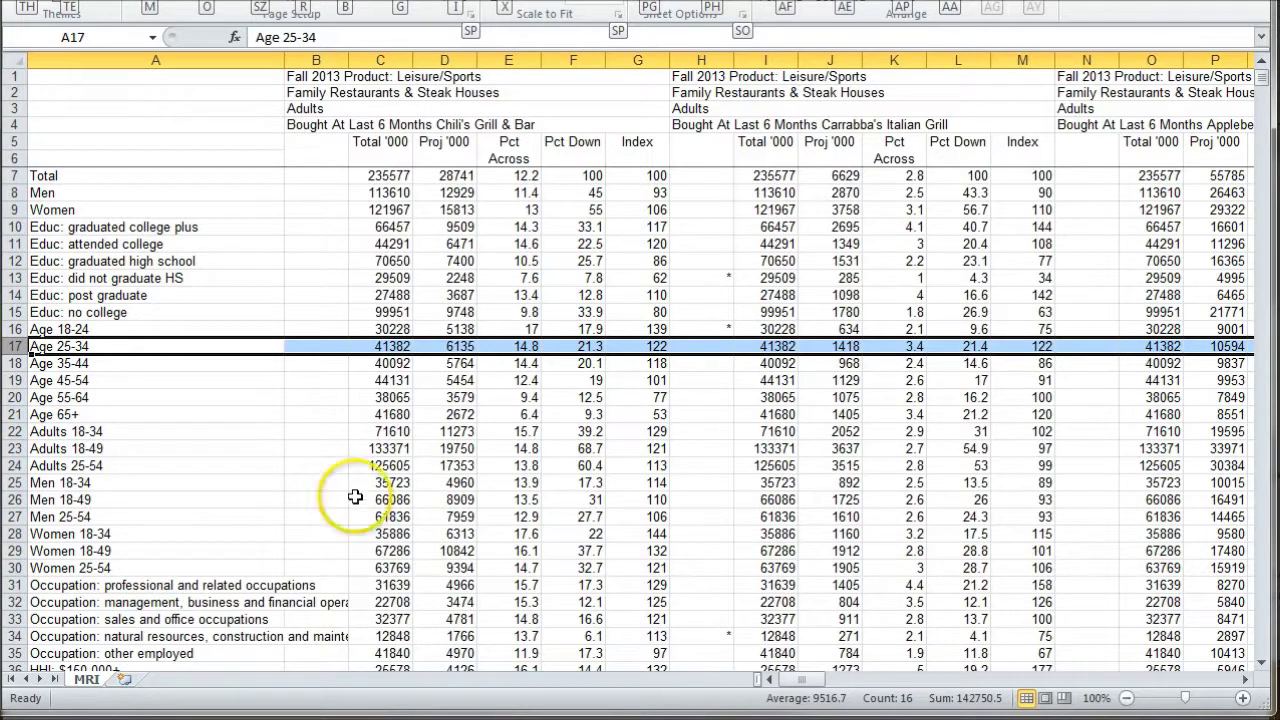
click(378, 483)
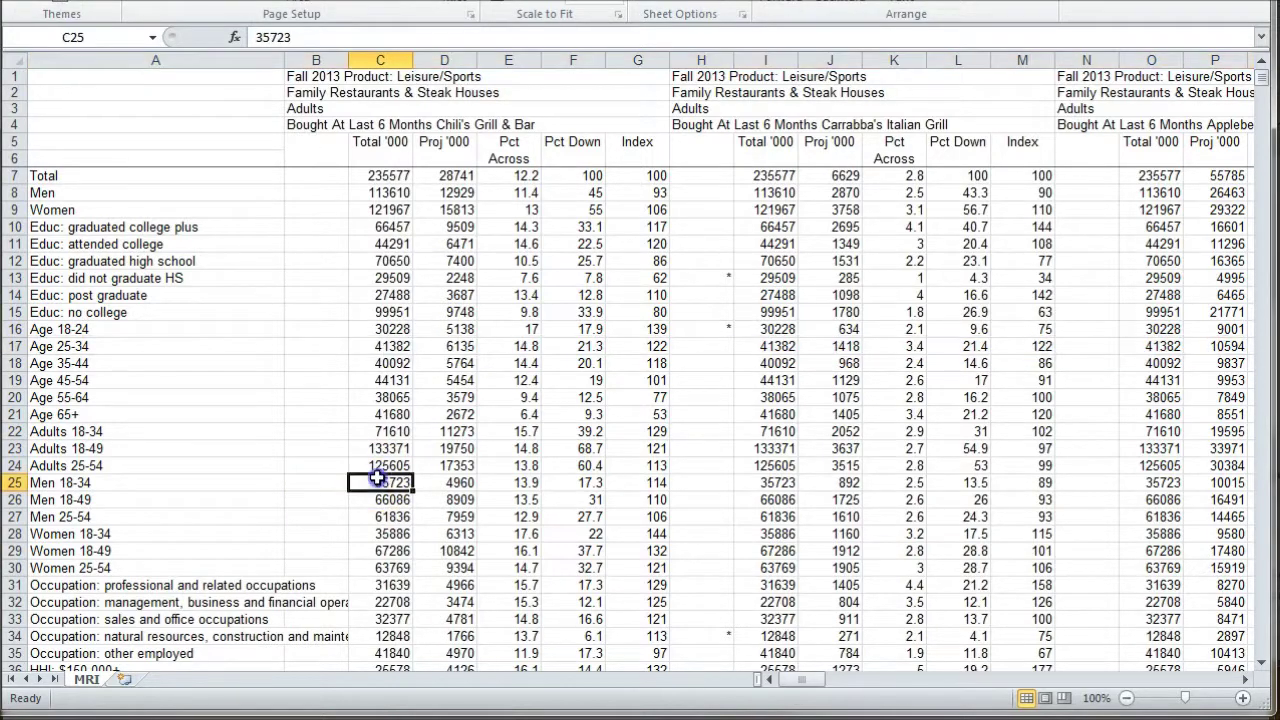
click(15, 329)
click(16, 346)
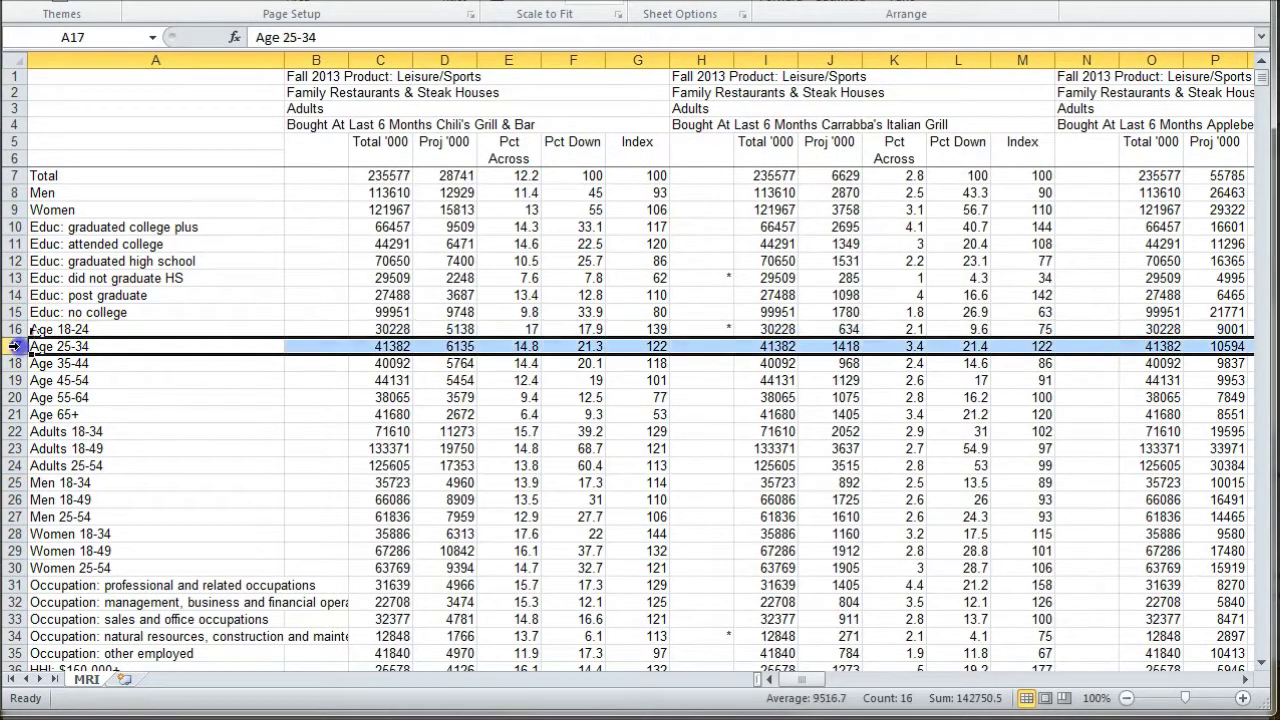
click(983, 345)
key(Right)
key(Right)
key(Right)
key(Right)
key(Right)
key(Right)
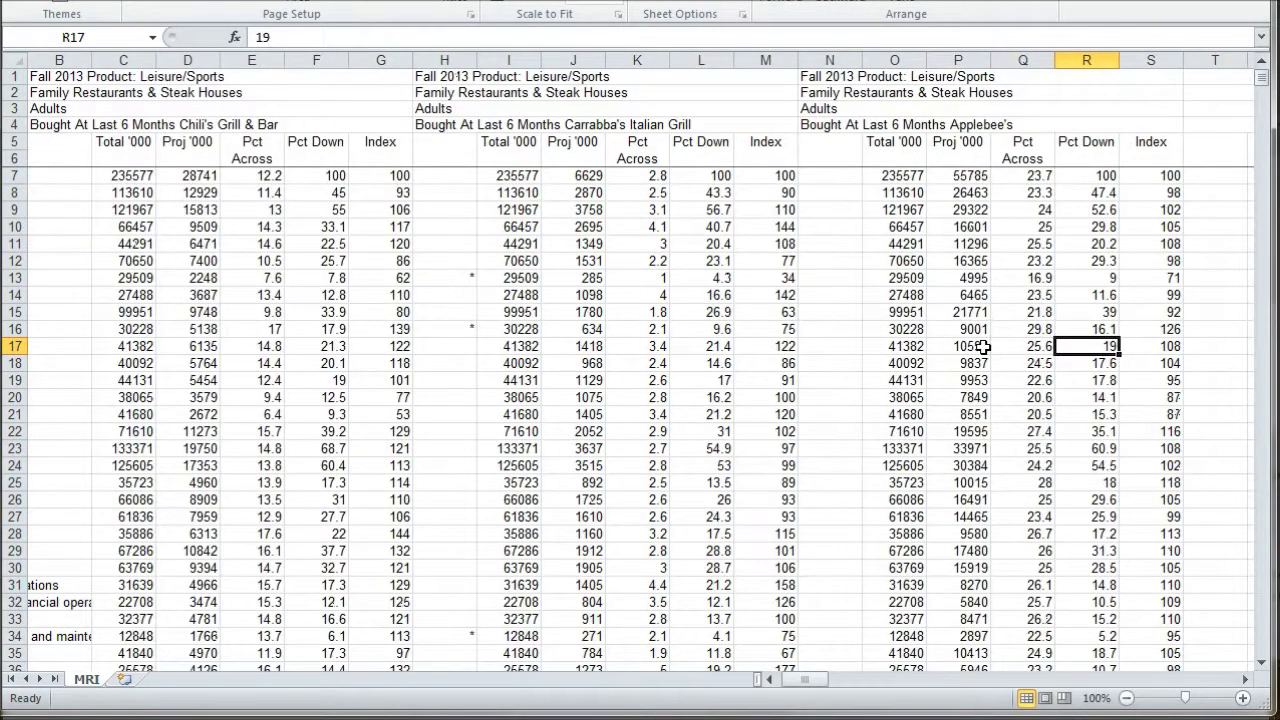
key(Left)
key(Left)
key(Left)
key(Left)
key(Left)
key(Left)
key(Left)
key(Left)
key(Left)
key(Left)
key(Left)
key(Left)
key(Left)
key(Left)
key(Left)
key(Left)
key(Left)
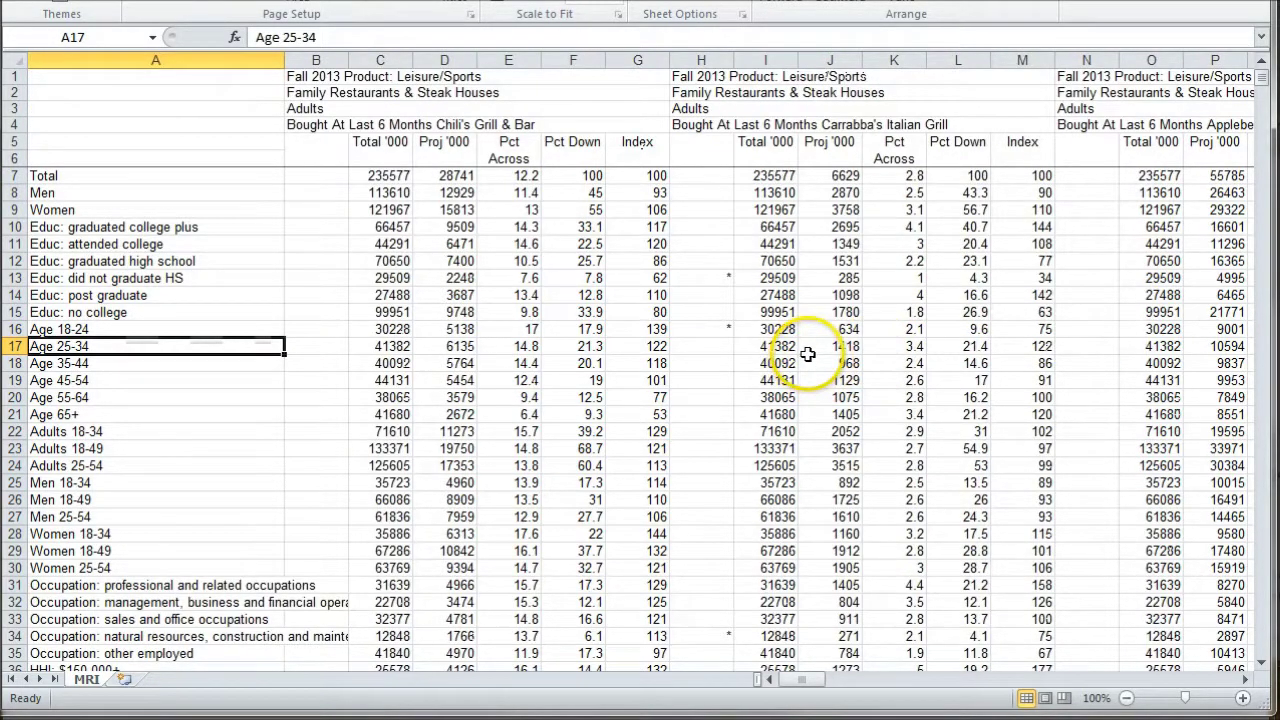
click(263, 397)
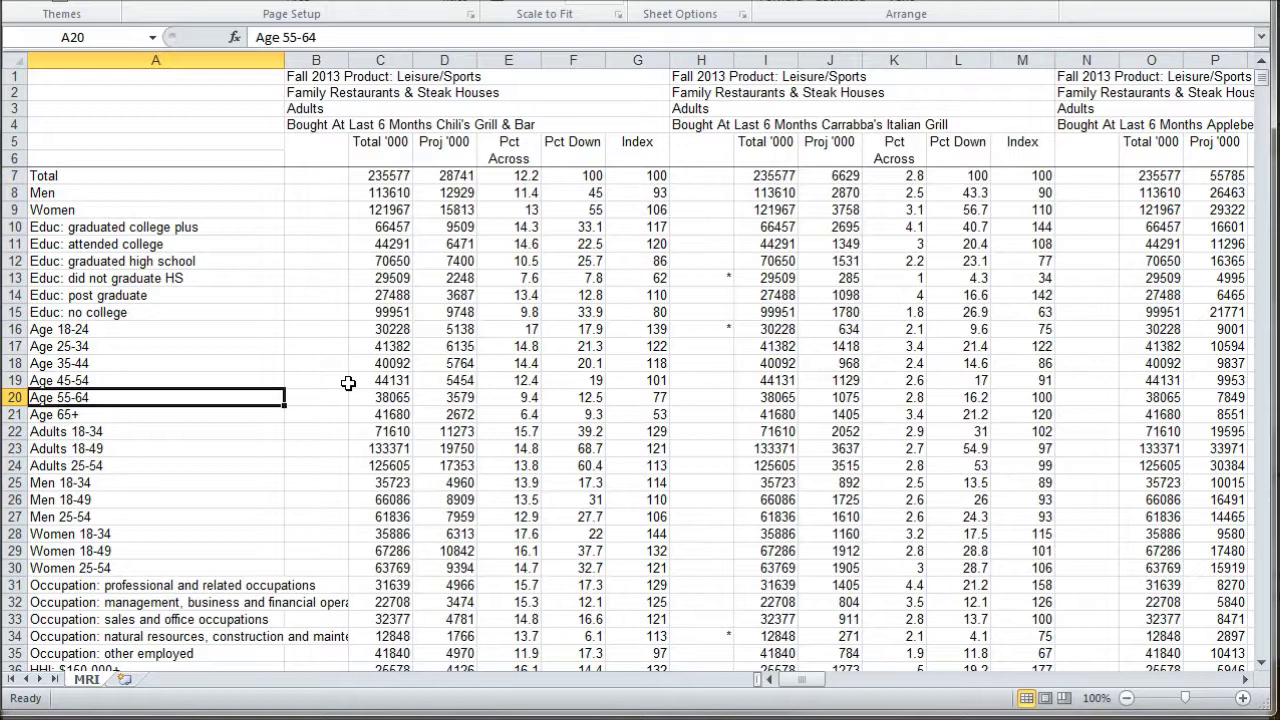
Step: Show the Fall 2013 Product Report List with the Chili's, Carrabba's and Applebee's reports
click(527, 578)
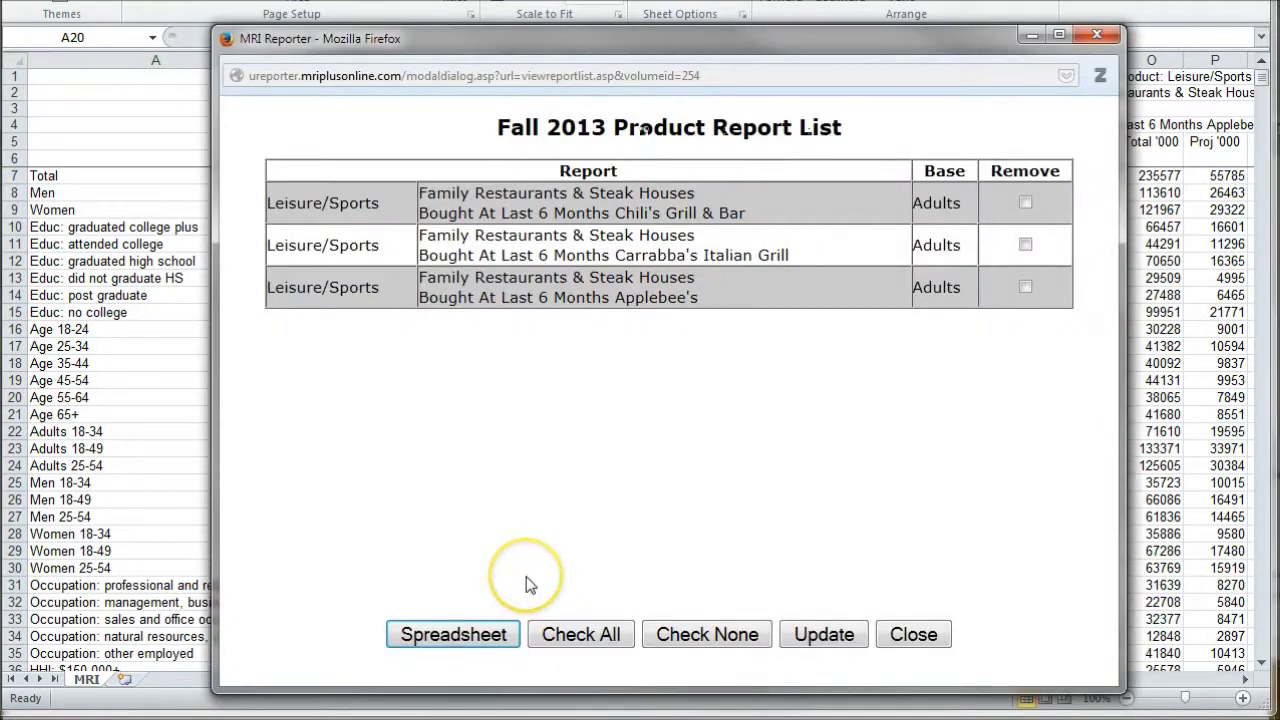